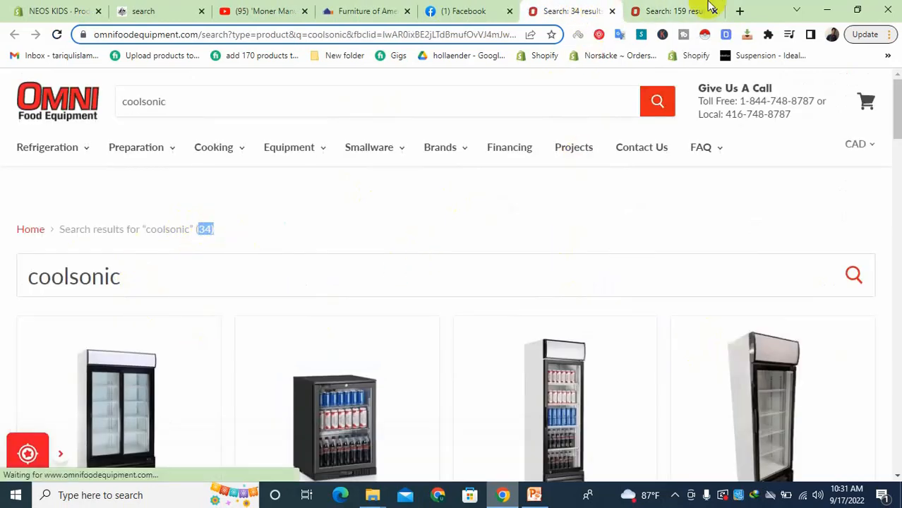
Compare the coolsonic and canco search results pages on the Omni Food Equipment site
click(688, 9)
click(583, 9)
click(663, 7)
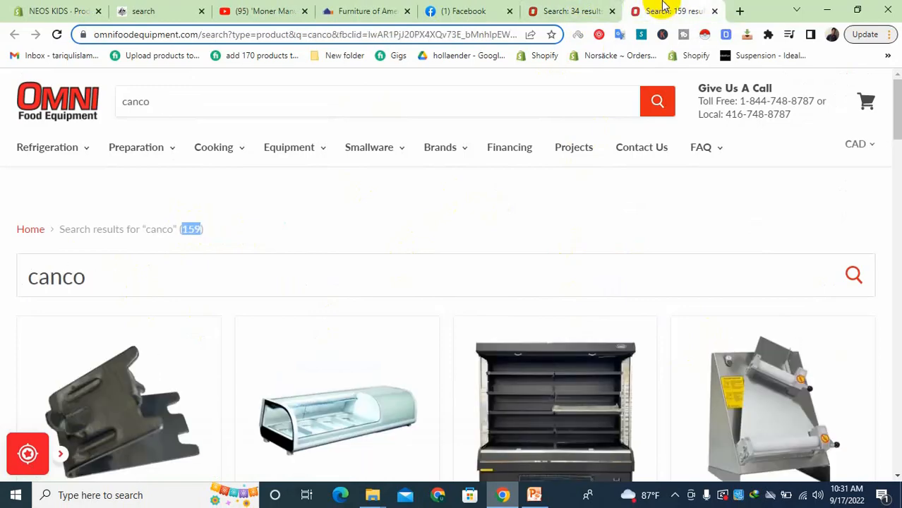
Switch to PowerPoint to review the Class 4 live project slide and its budget, and return to the canco results in Chrome
click(534, 495)
drag(523, 369, 549, 379)
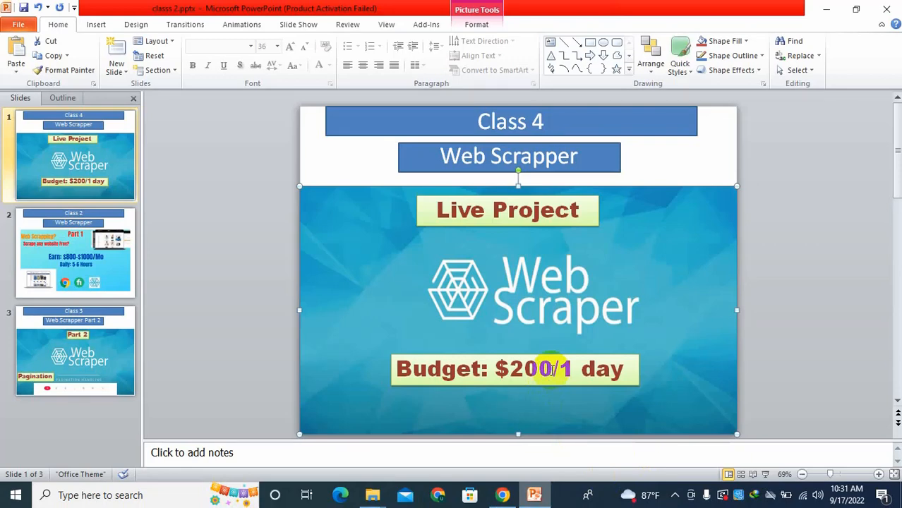
click(535, 496)
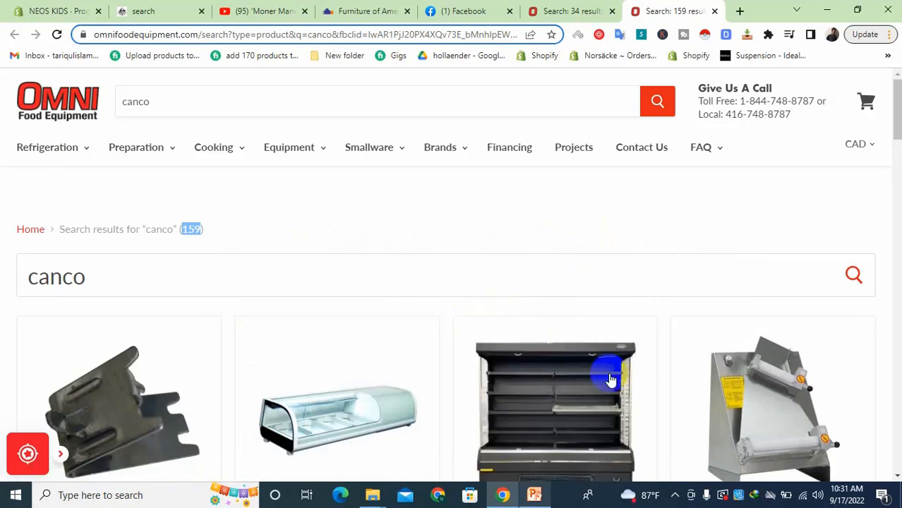
click(534, 496)
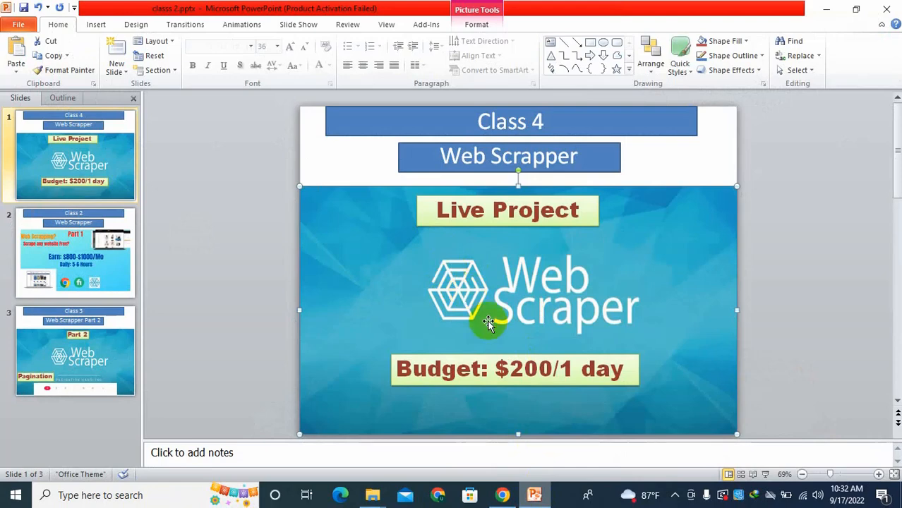
click(536, 493)
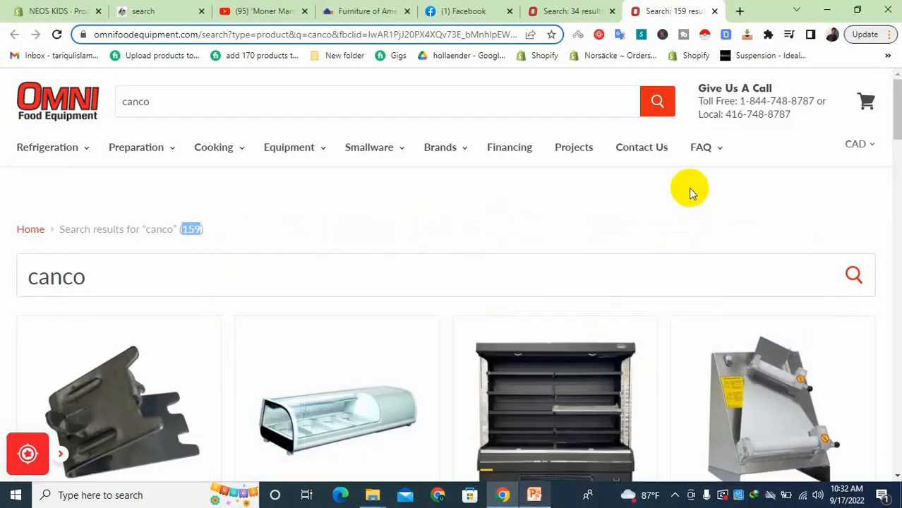
Pin the Web Scraper extension in the browser
click(768, 34)
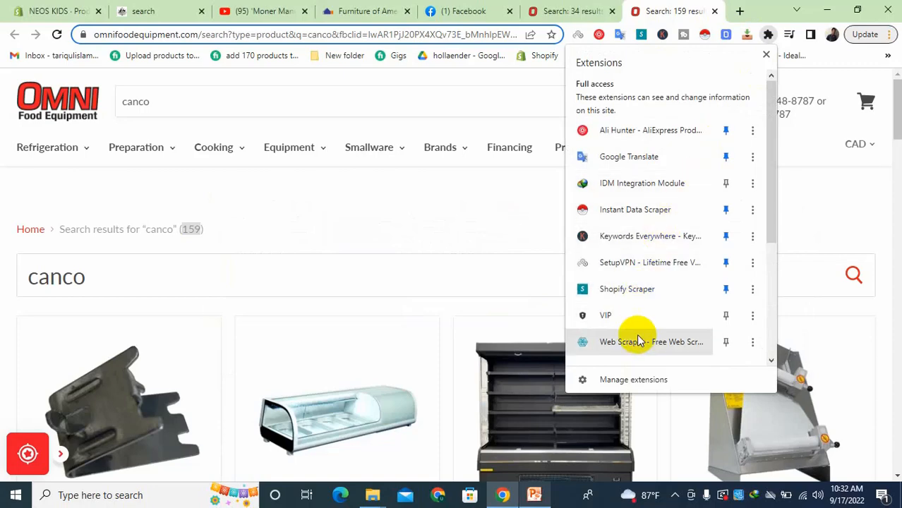
click(728, 344)
click(650, 6)
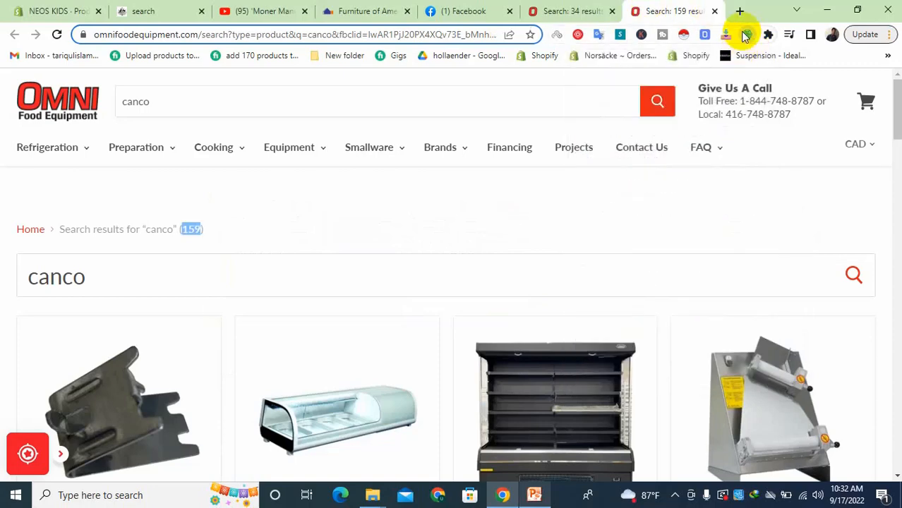
click(745, 35)
click(679, 10)
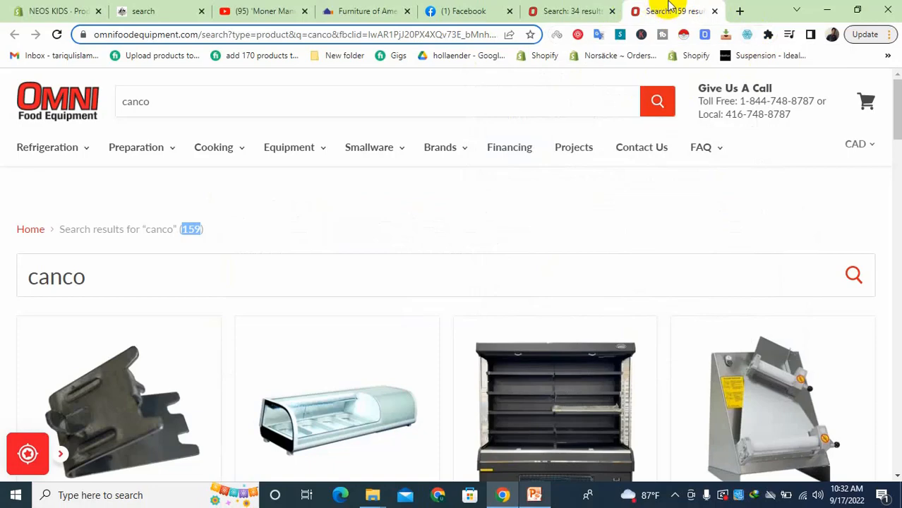
Look through the canco results page and open Web Scraper in its developer tools
scroll(395, 219, down, 3)
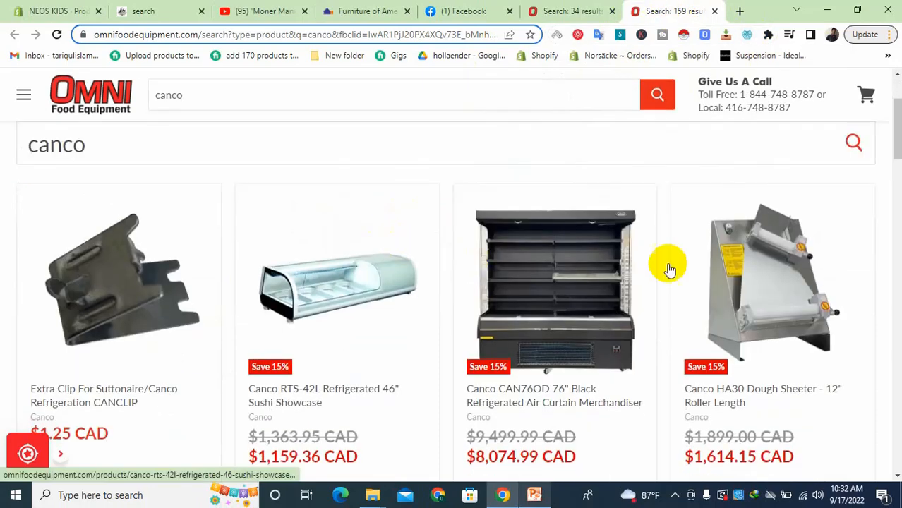
scroll(880, 246, up, 3)
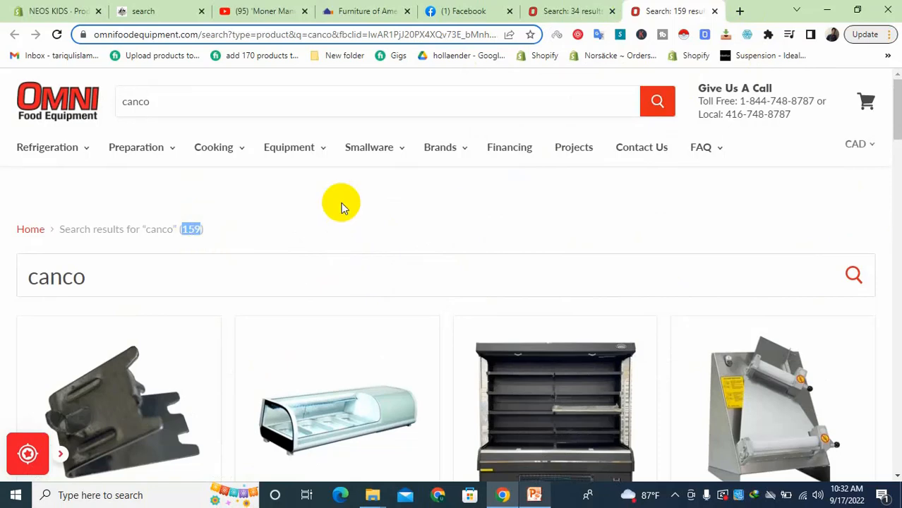
scroll(564, 227, down, 10)
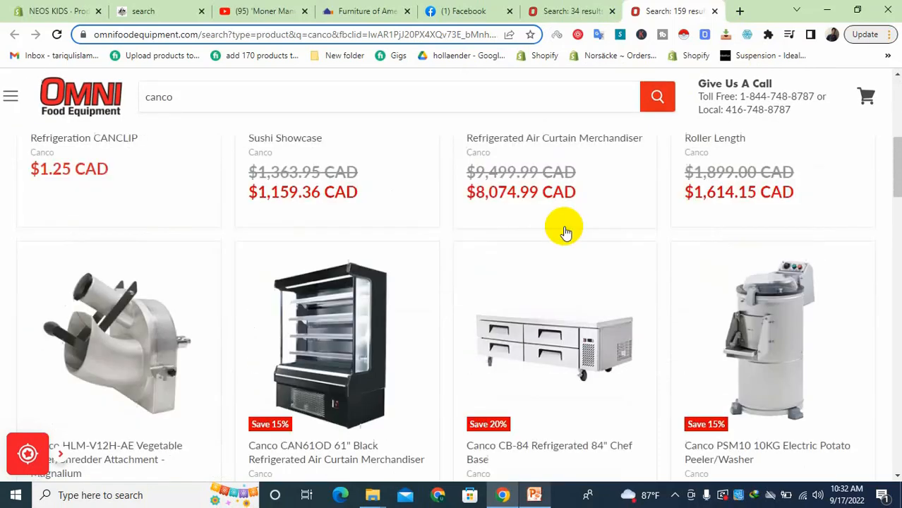
scroll(564, 232, down, 5)
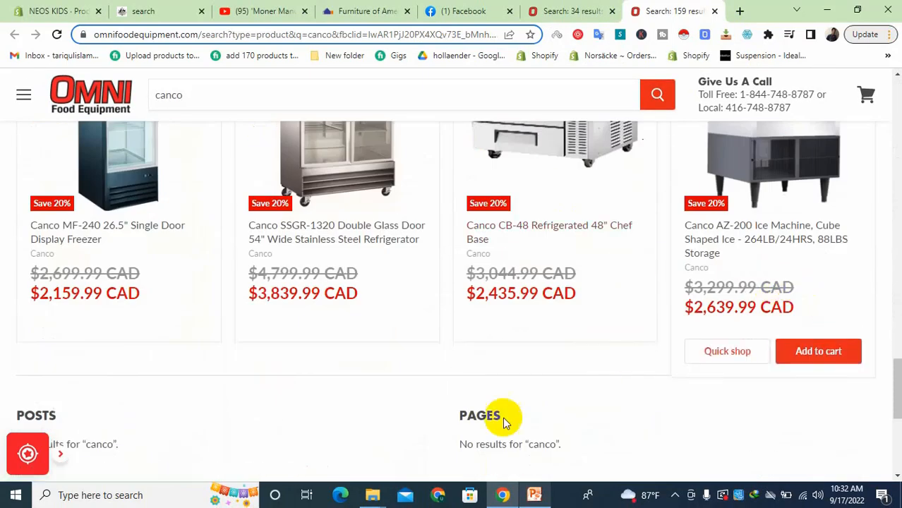
right_click(539, 362)
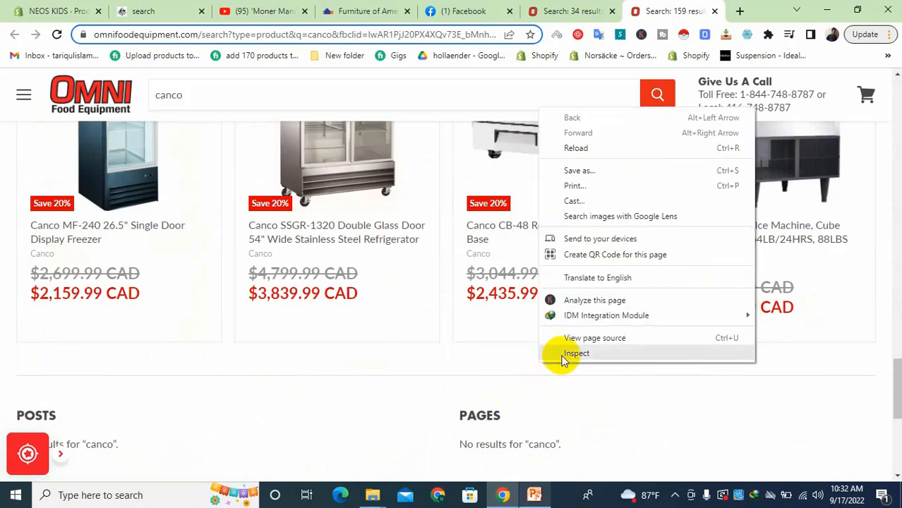
click(568, 355)
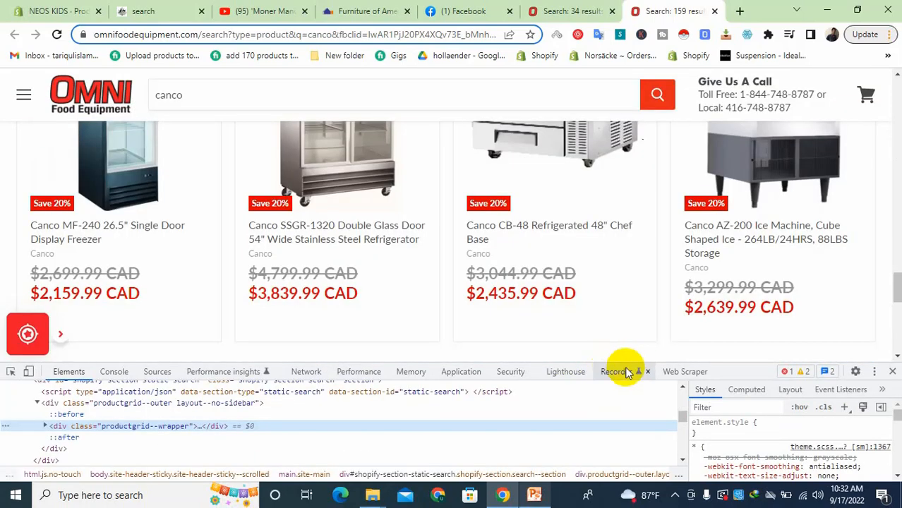
click(671, 371)
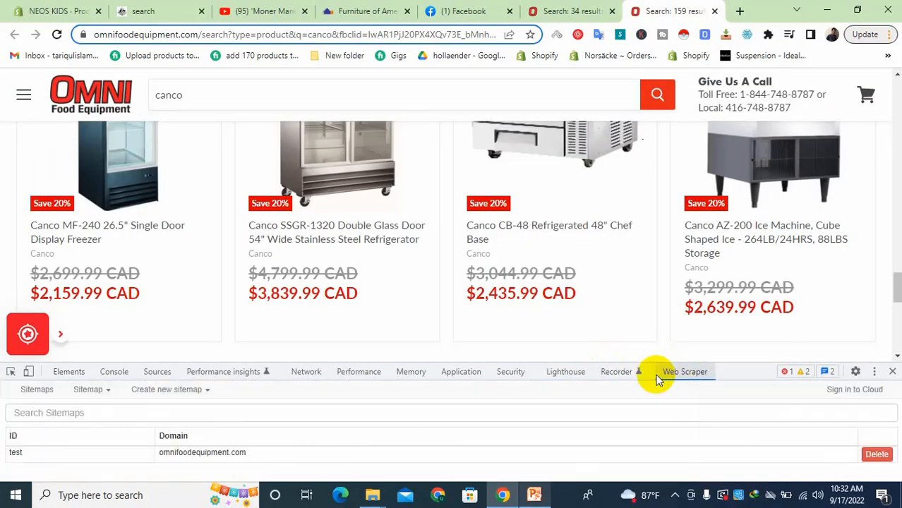
Start a new sitemap and name it conco
click(141, 391)
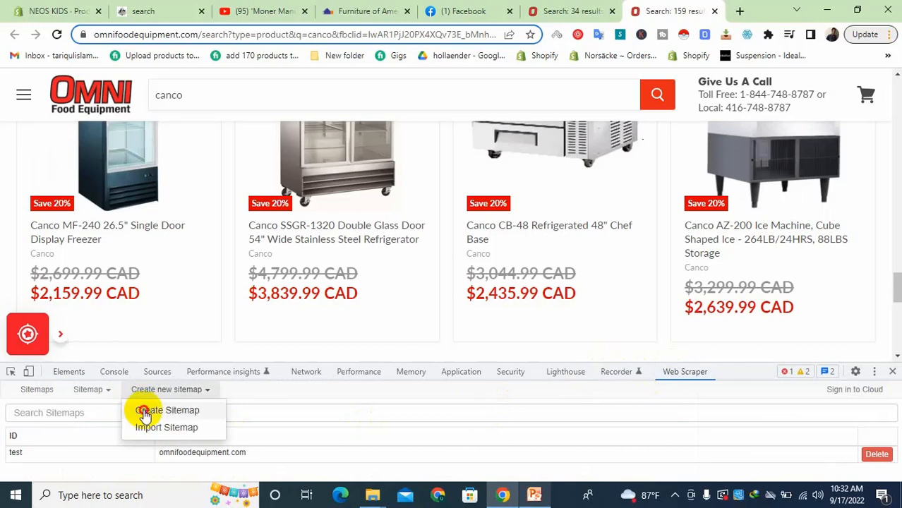
click(145, 415)
scroll(268, 227, up, 5)
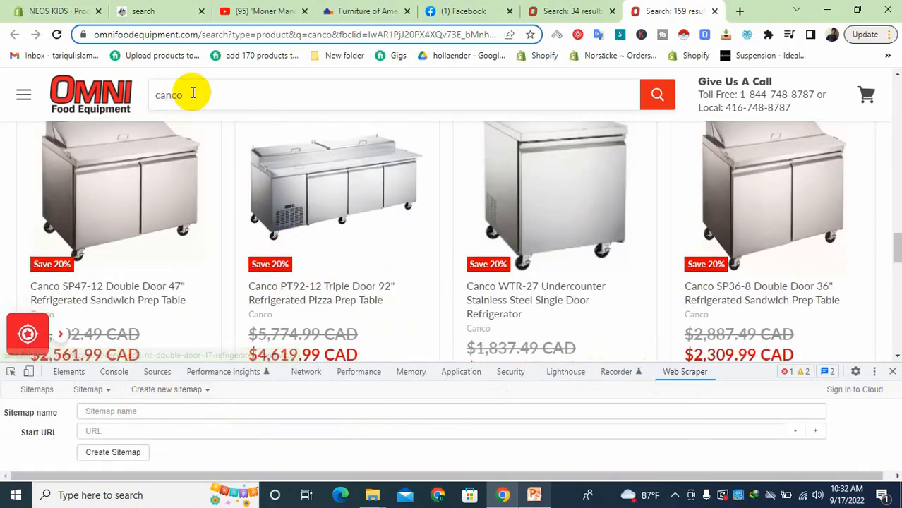
click(169, 415)
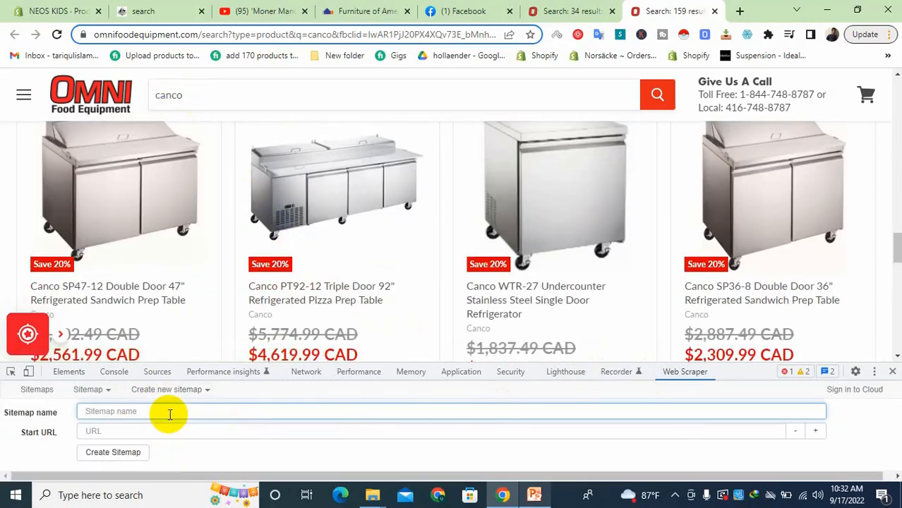
text(conco)
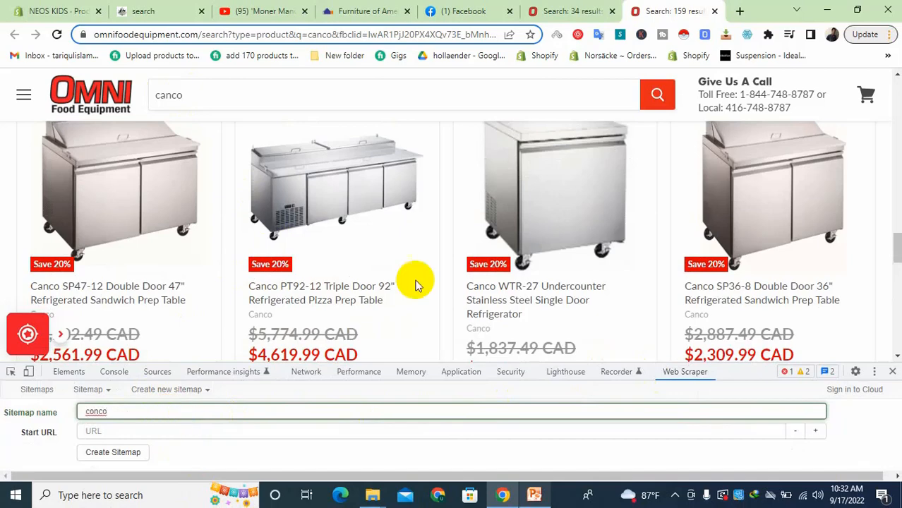
Open page 2 of the canco search results and copy its URL
scroll(467, 221, down, 10)
scroll(465, 218, up, 1)
scroll(465, 224, up, 1)
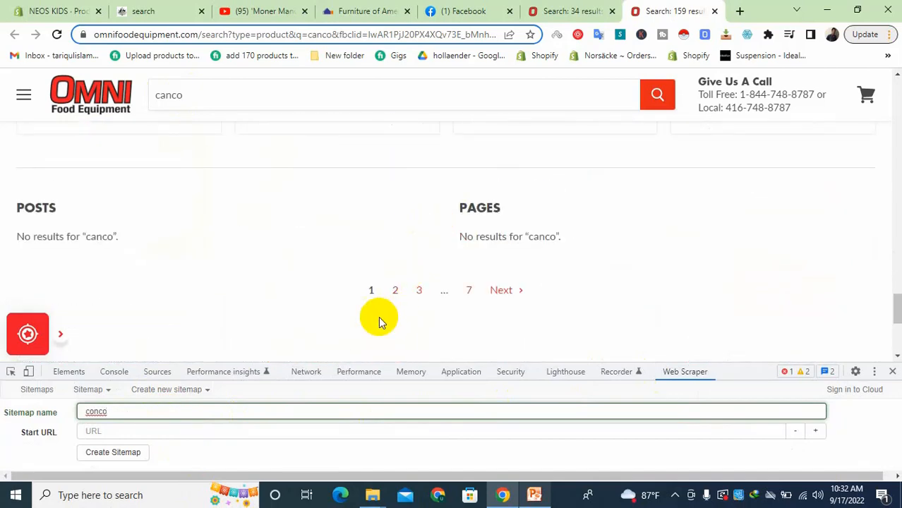
click(395, 290)
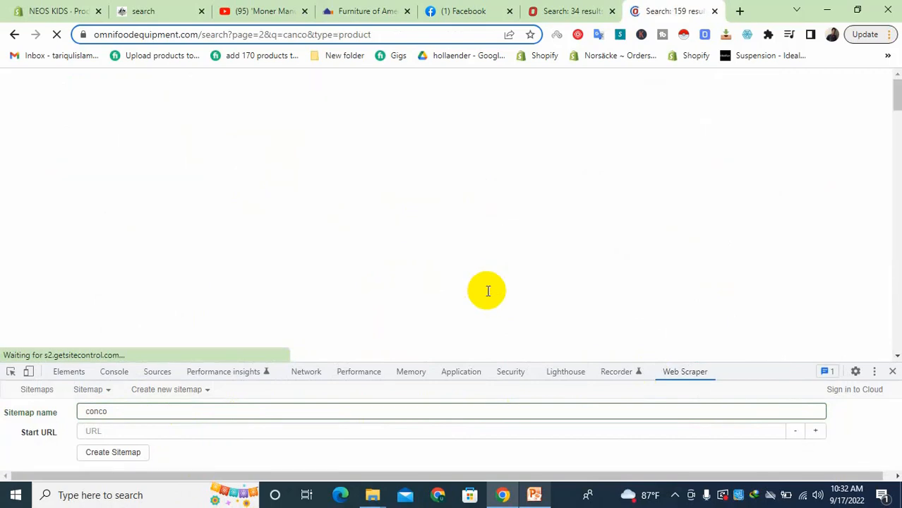
click(403, 31)
key(ctrl+c)
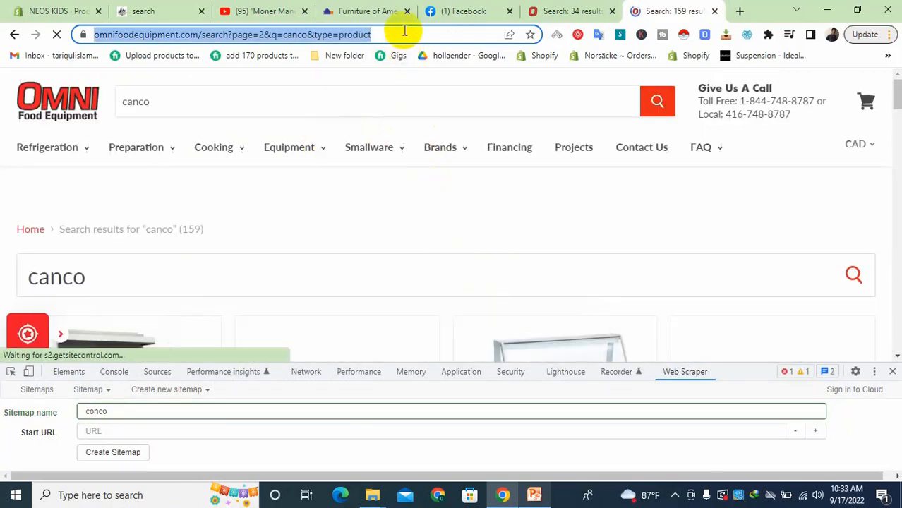
Use the copied page 2 URL as the start URL and create the sitemap
click(215, 428)
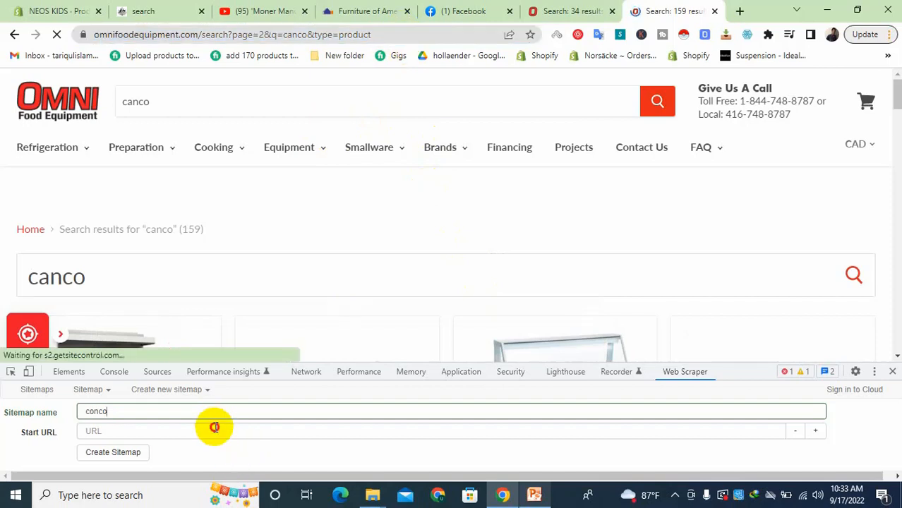
key(ctrl+v)
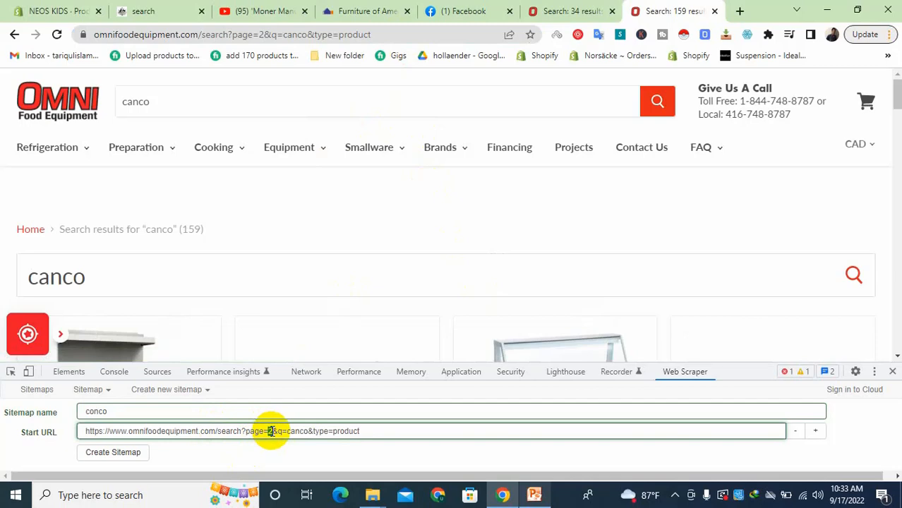
click(122, 452)
Add a new selector to the conco sitemap with the ID list
scroll(384, 226, down, 4)
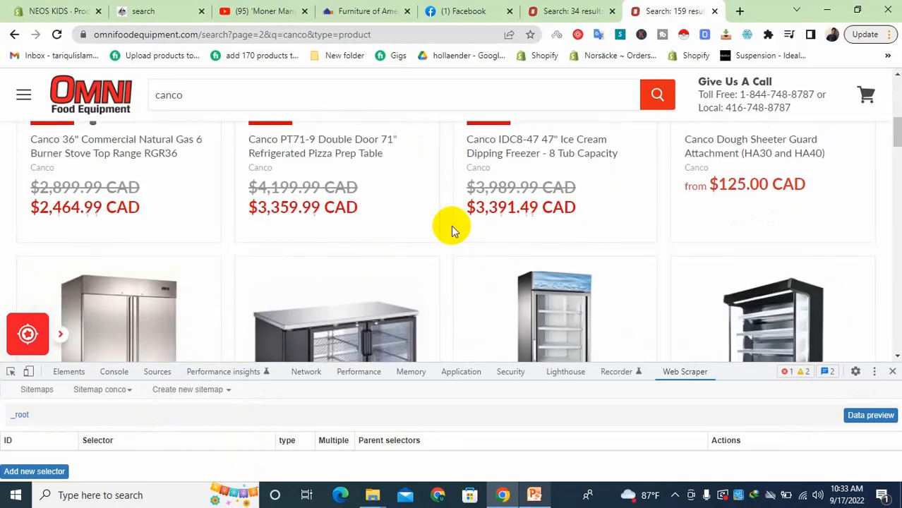
scroll(444, 229, up, 2)
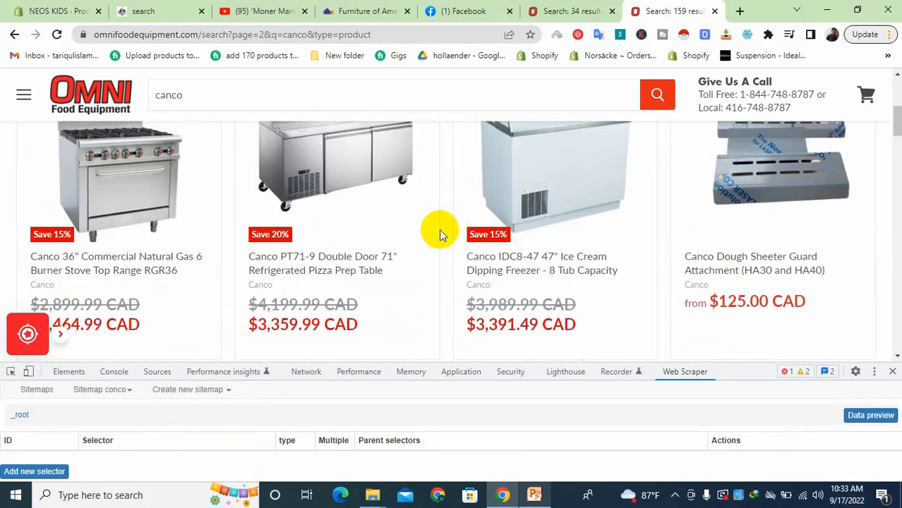
click(28, 471)
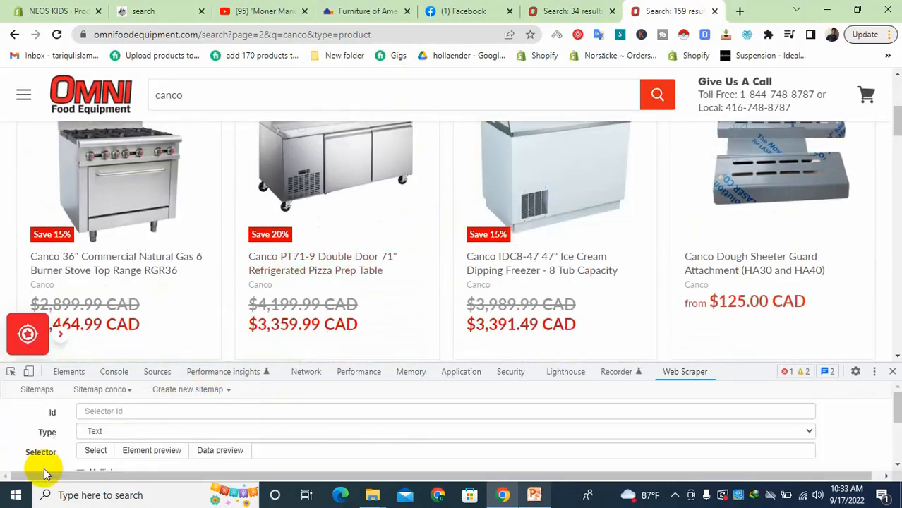
click(110, 413)
text(list)
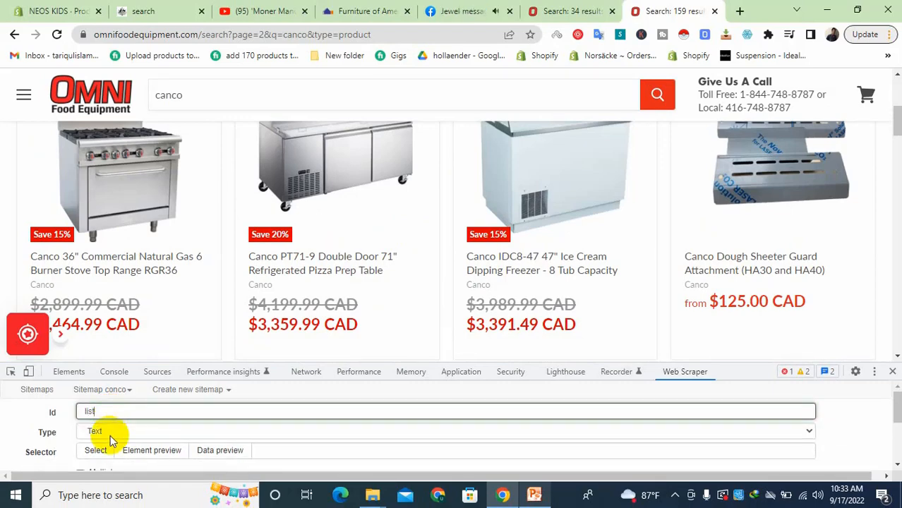
Dismiss the Facebook notification and set the list selector's type to Link
scroll(289, 290, up, 3)
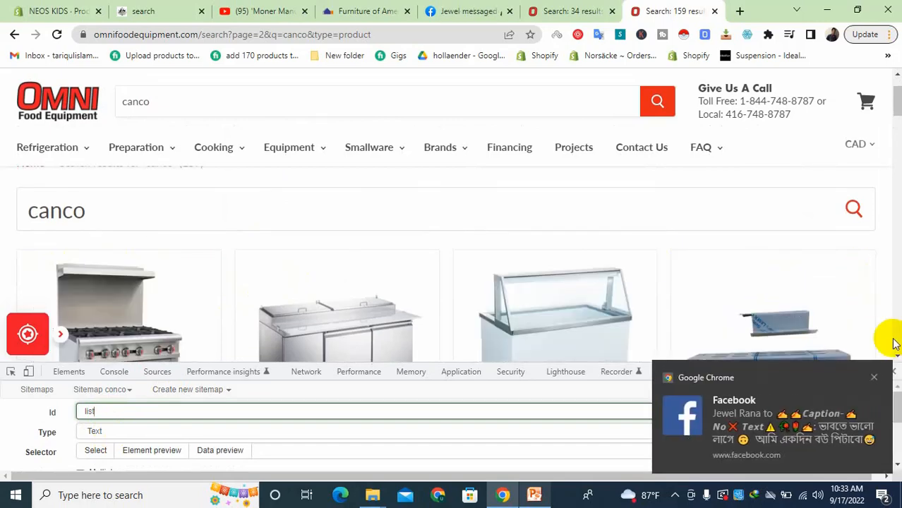
click(874, 377)
scroll(869, 254, down, 2)
scroll(869, 249, down, 10)
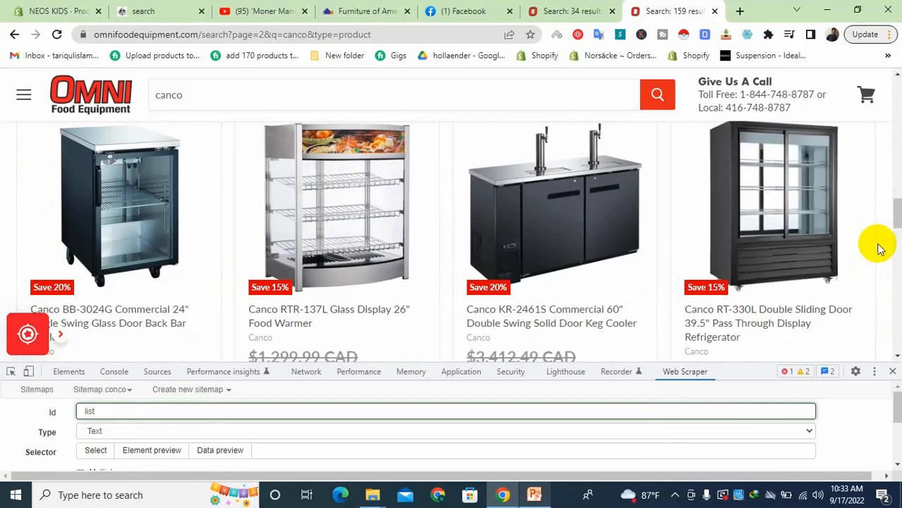
scroll(872, 254, down, 10)
scroll(879, 254, up, 3)
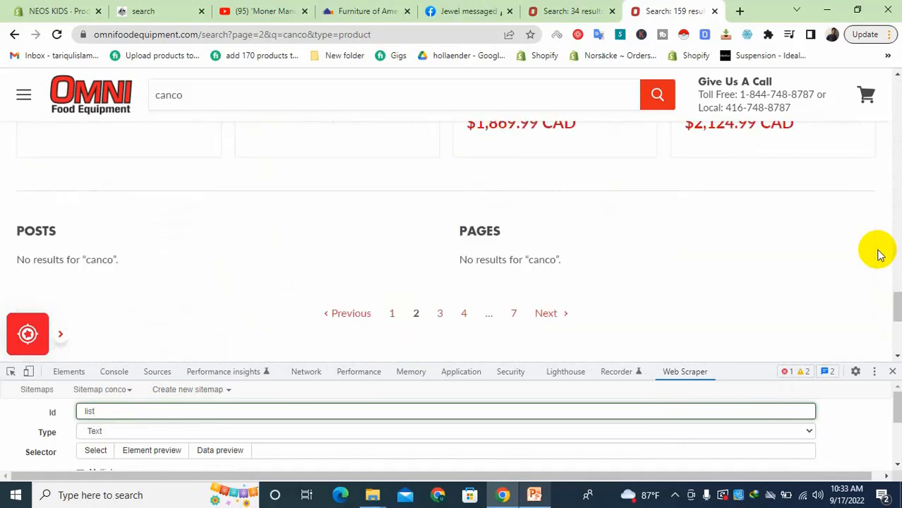
click(187, 429)
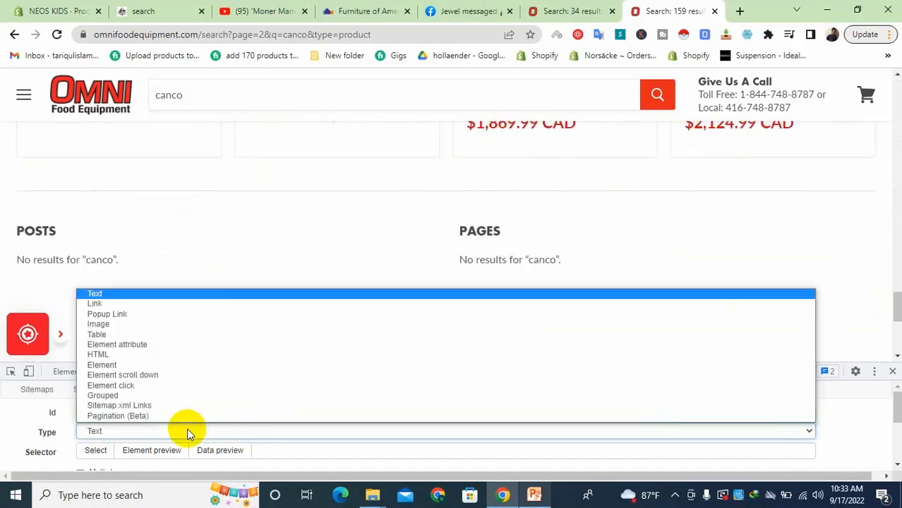
click(8, 424)
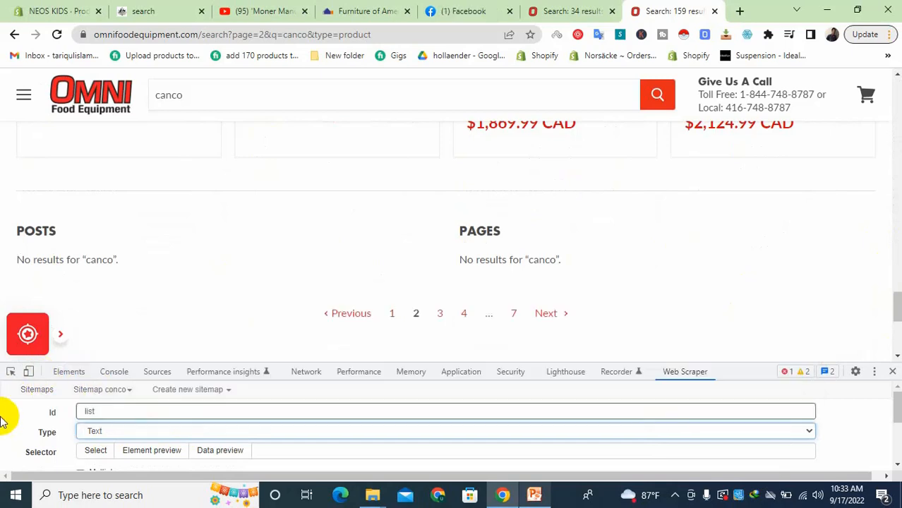
click(86, 411)
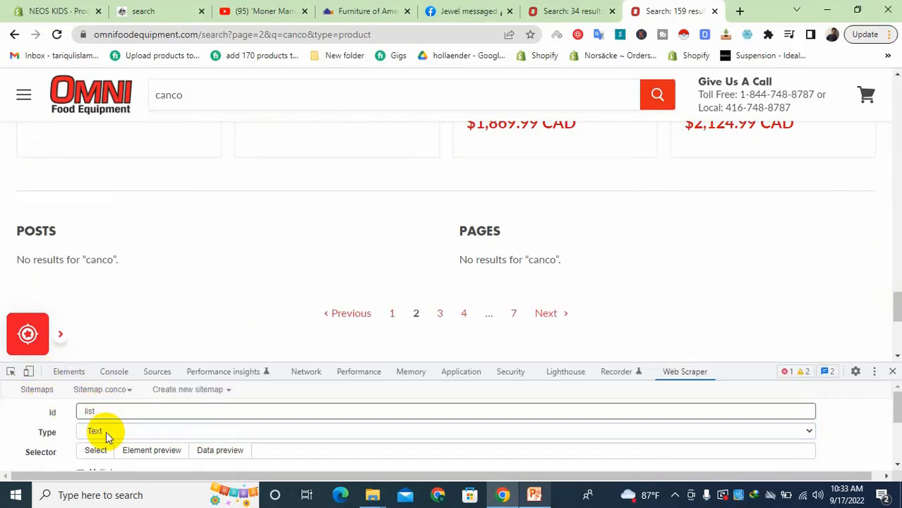
click(101, 430)
click(115, 303)
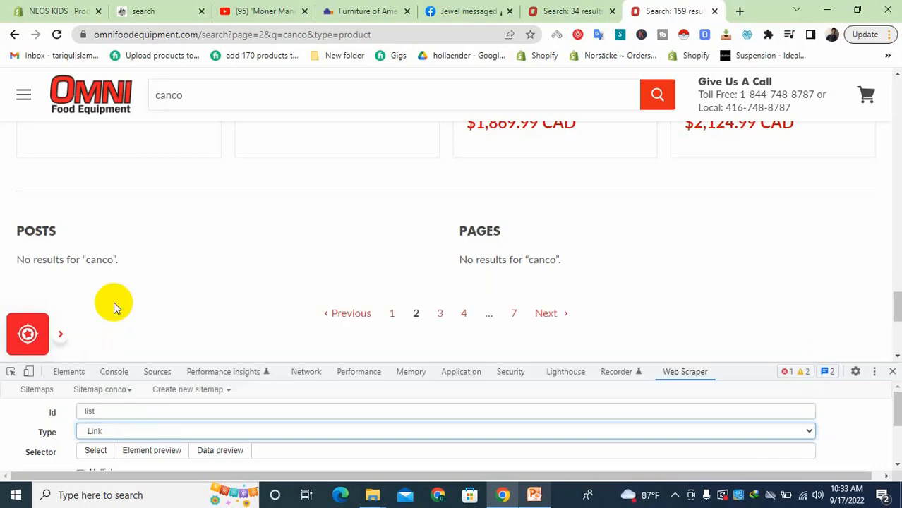
Allow the list selector to match multiple elements
scroll(265, 265, up, 1)
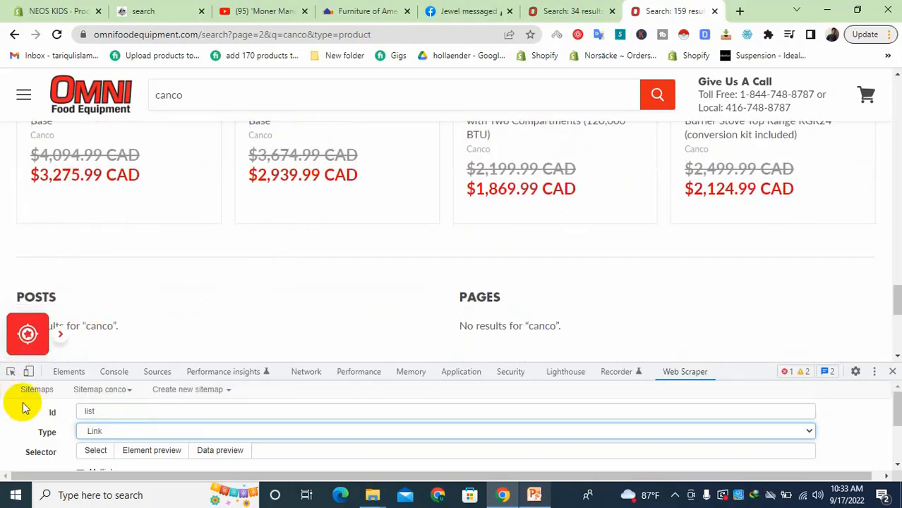
scroll(24, 403, down, 2)
scroll(24, 408, up, 1)
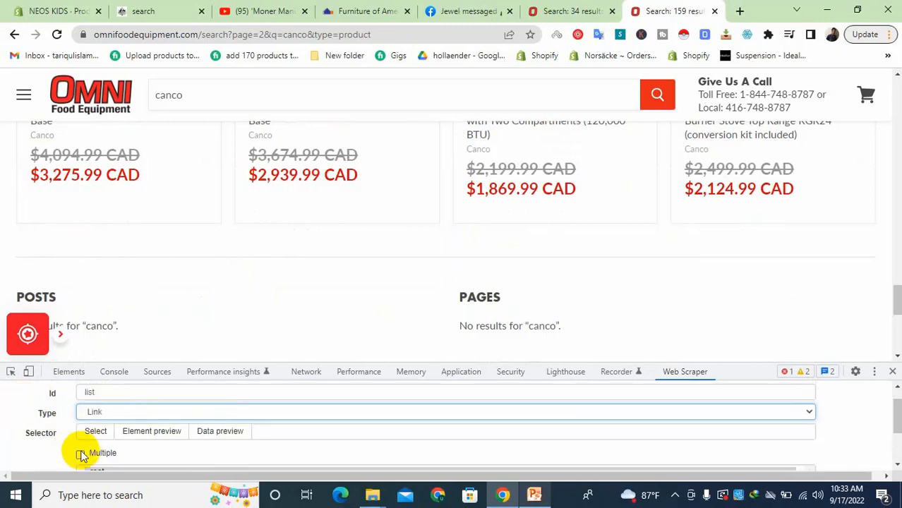
click(81, 455)
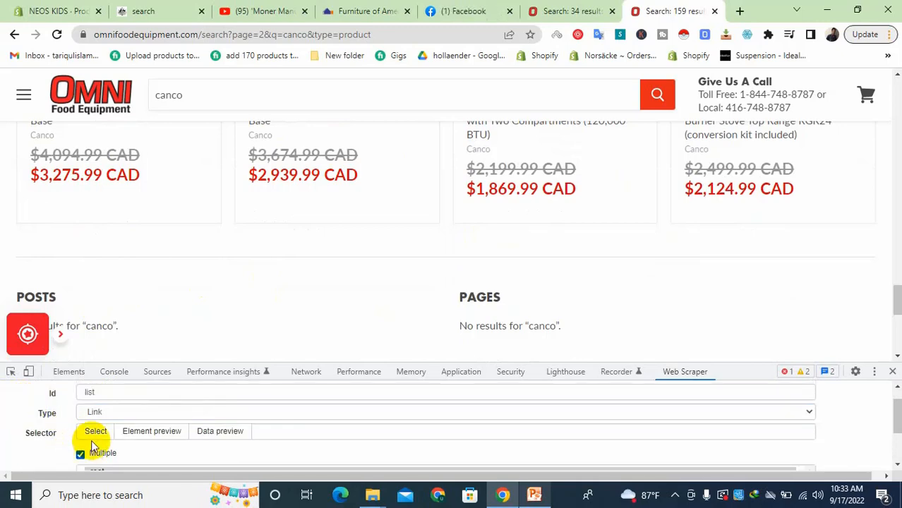
Pick the product title links in the search results as the list selector's elements and finish selecting
click(95, 431)
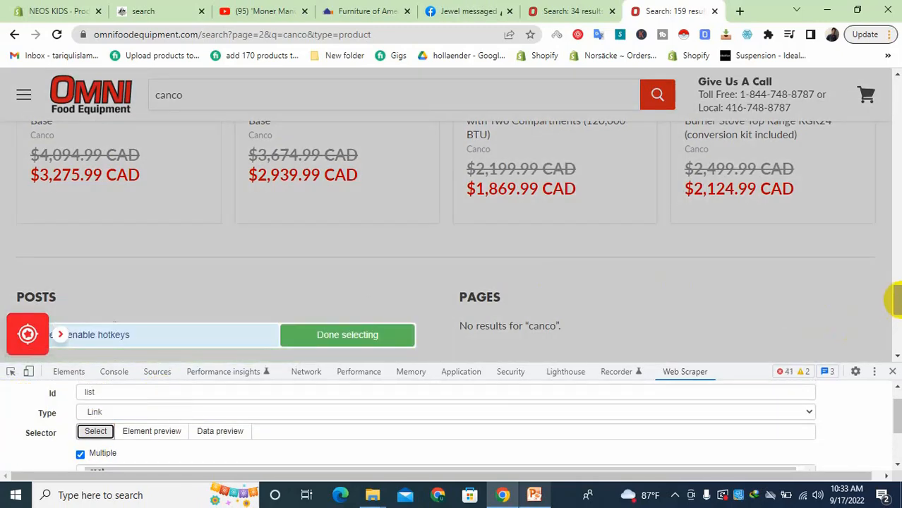
drag(894, 300, 896, 99)
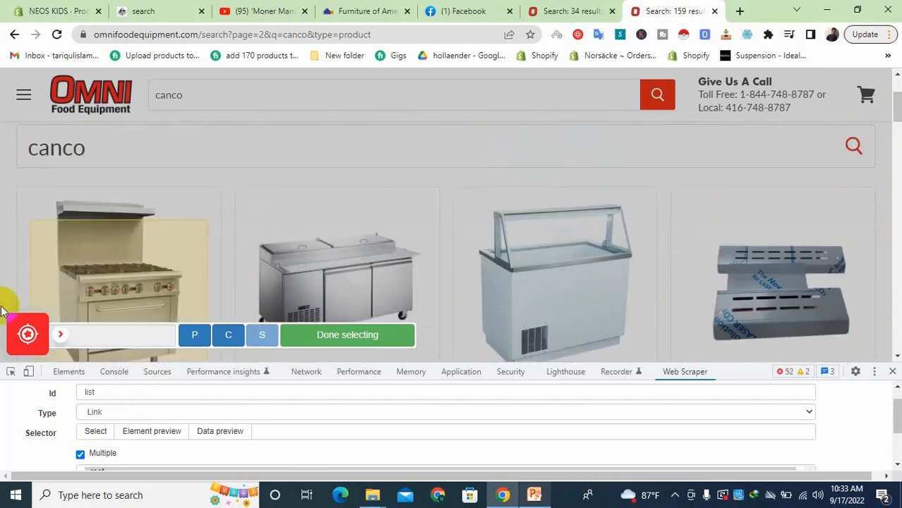
scroll(43, 211, down, 3)
click(105, 176)
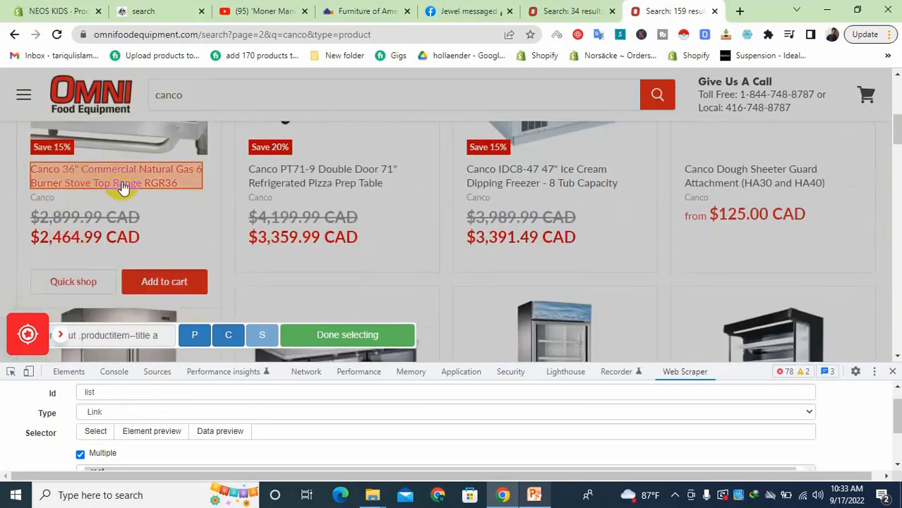
click(286, 183)
click(698, 176)
scroll(765, 217, down, 1)
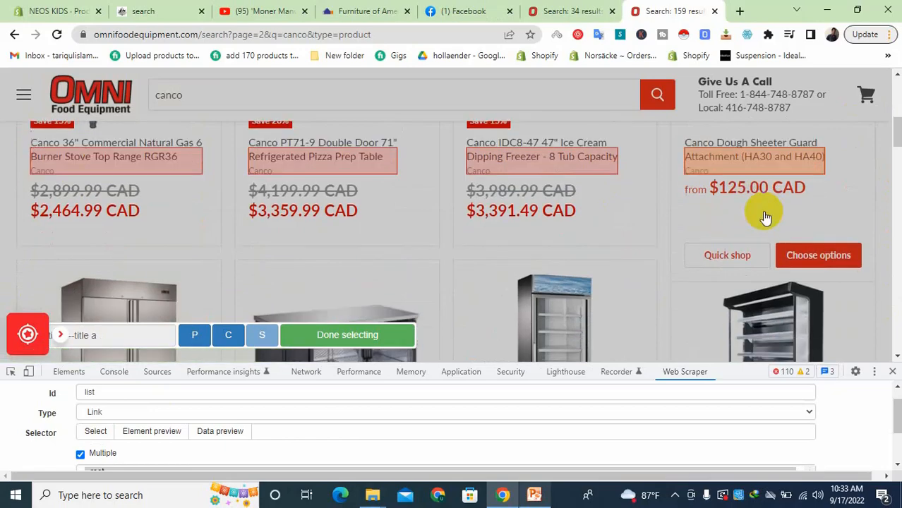
scroll(766, 217, down, 15)
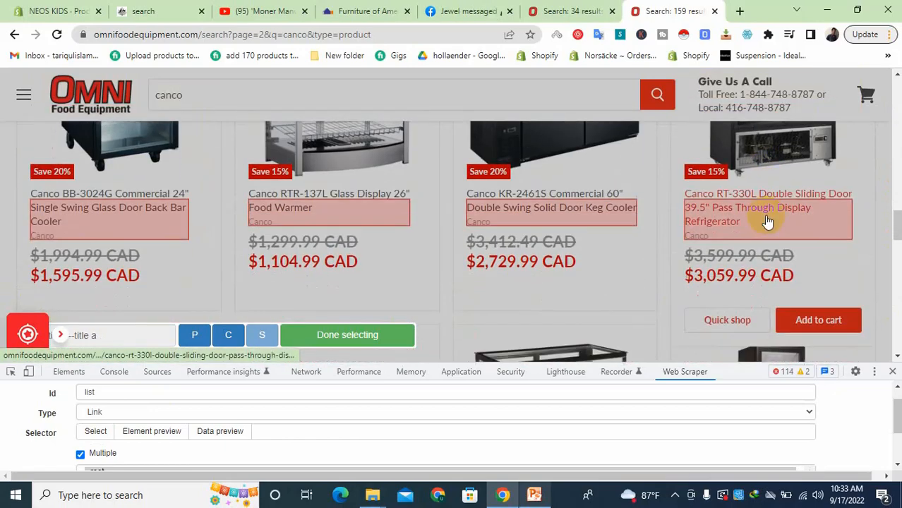
scroll(766, 217, down, 10)
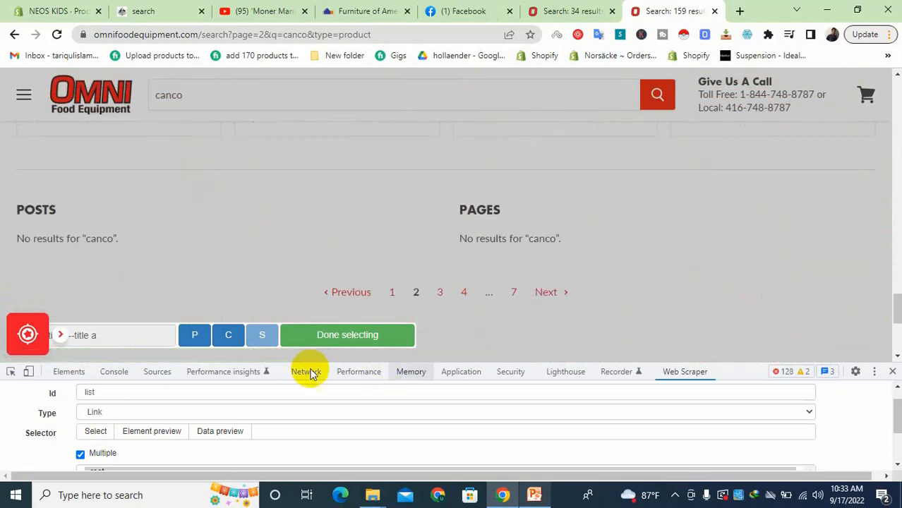
click(331, 337)
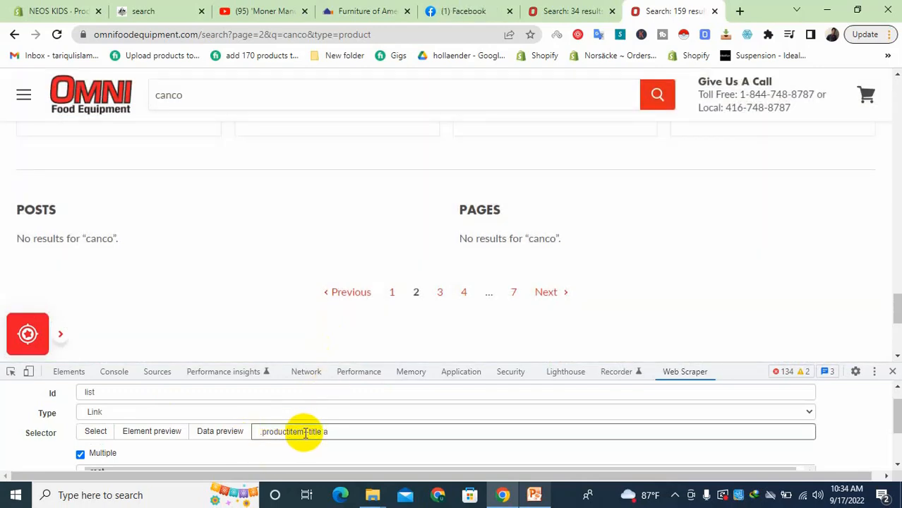
Save the list selector with _root as its parent
scroll(508, 231, up, 5)
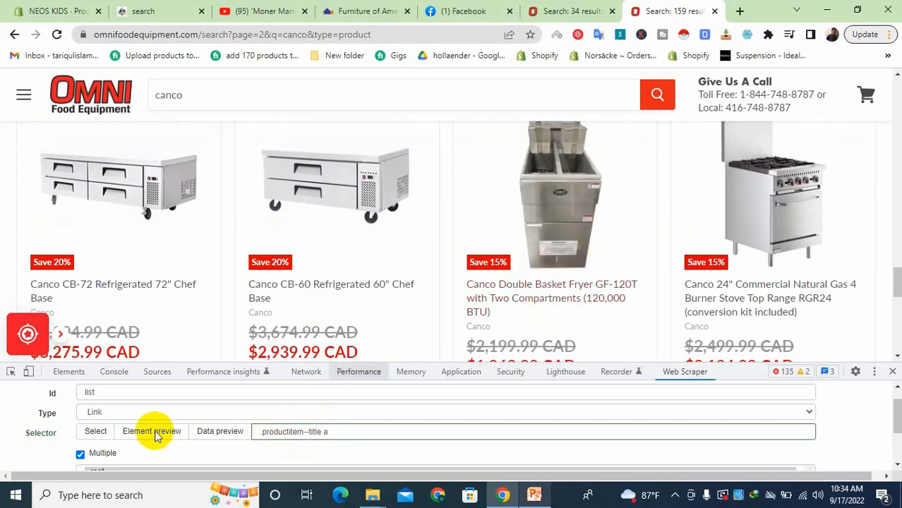
scroll(155, 435, down, 2)
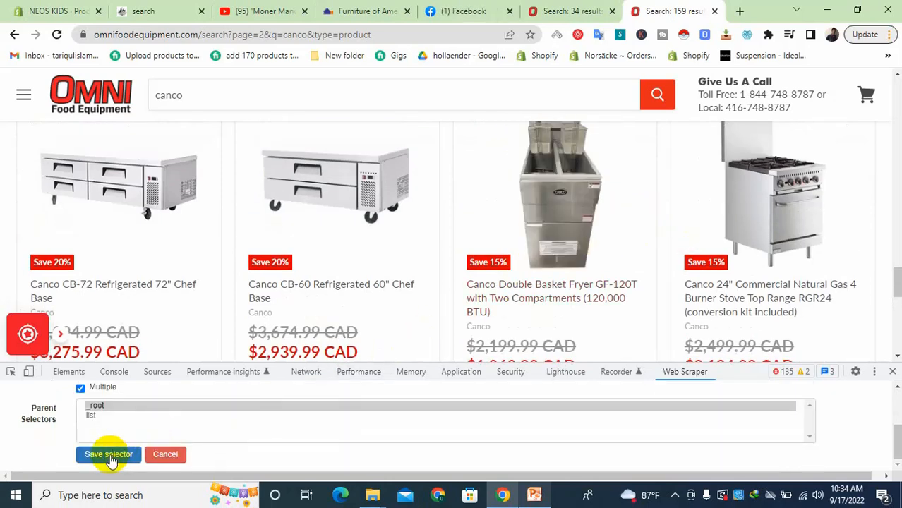
click(109, 455)
scroll(321, 272, up, 2)
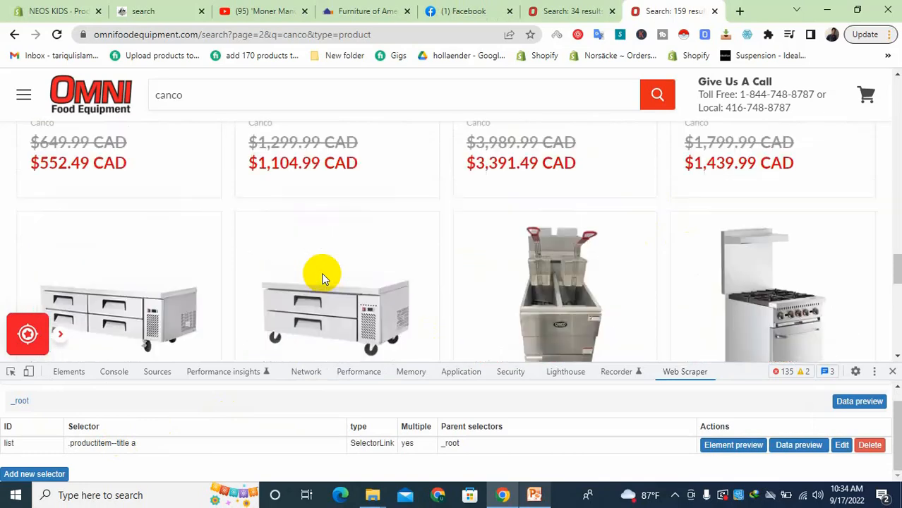
Enter the list selector's level and open the Canco 24" Commercial Natural Gas 4 Burner Stove Top Range RGR24 product page
scroll(321, 272, down, 1)
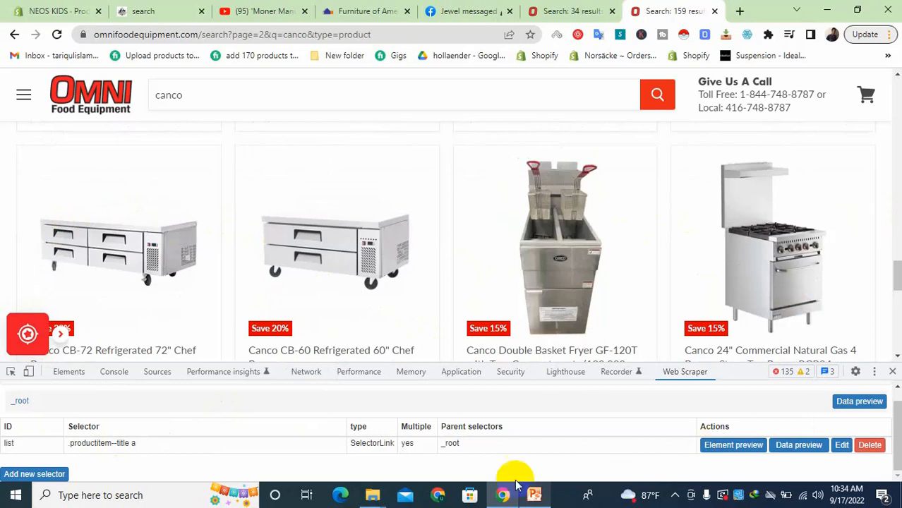
click(136, 443)
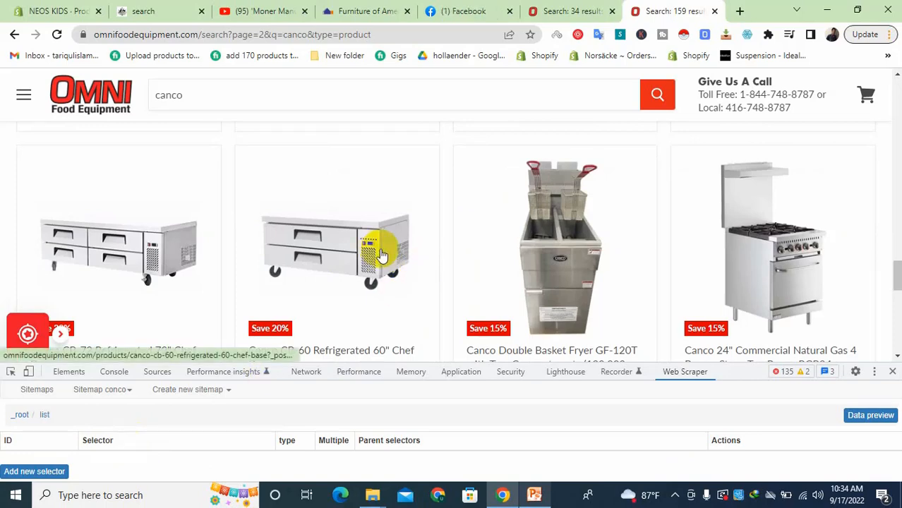
scroll(381, 255, down, 2)
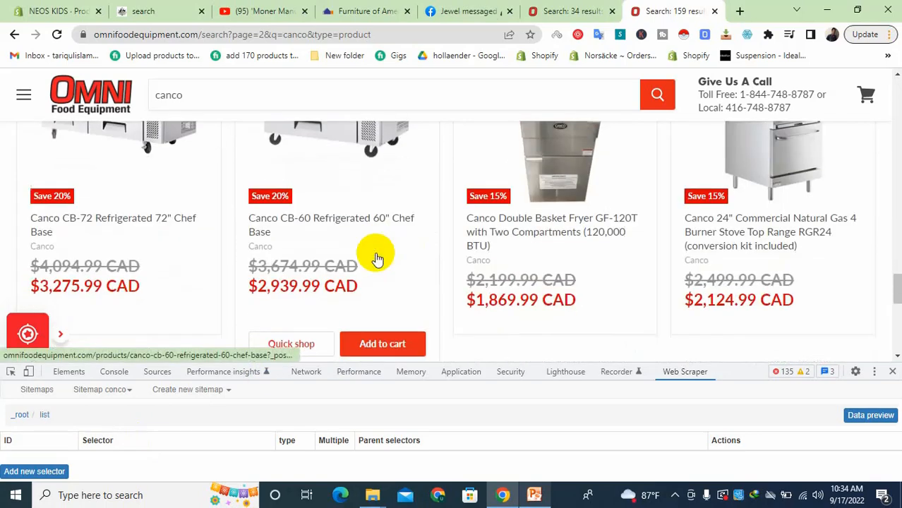
scroll(377, 256, down, 5)
scroll(631, 254, up, 3)
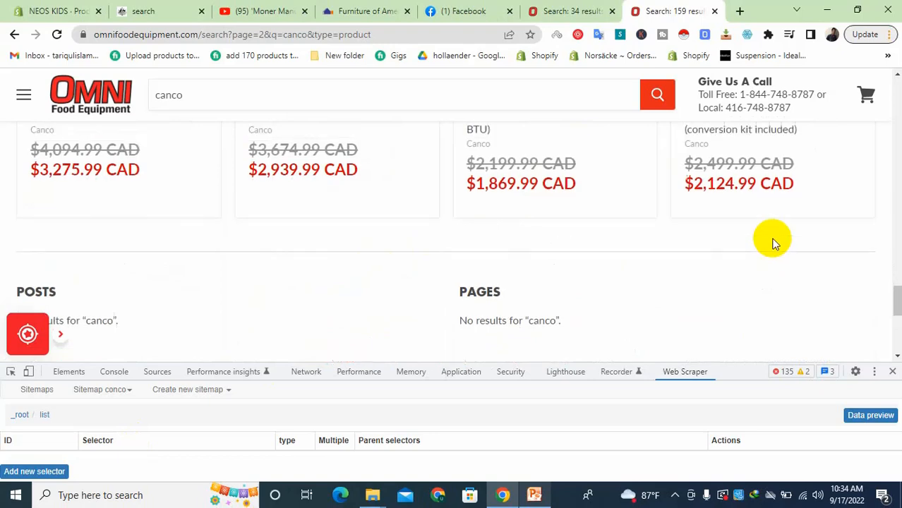
scroll(772, 243, up, 2)
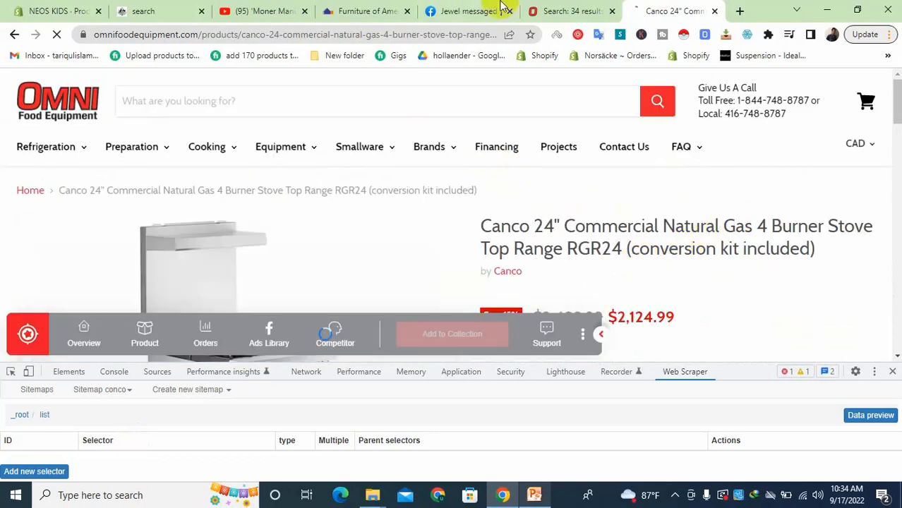
Review which product data is required in the Facebook chat message, closing the group chat, and return to the product page
click(469, 10)
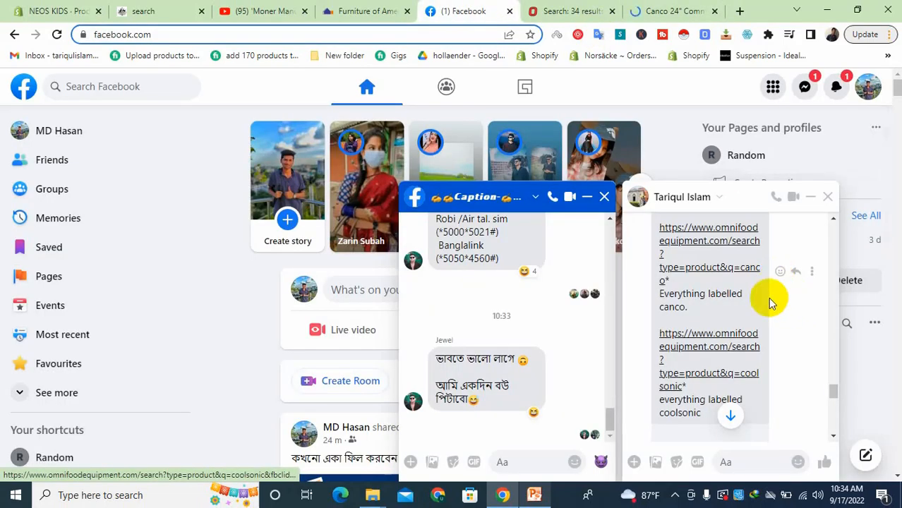
click(605, 197)
scroll(742, 336, up, 3)
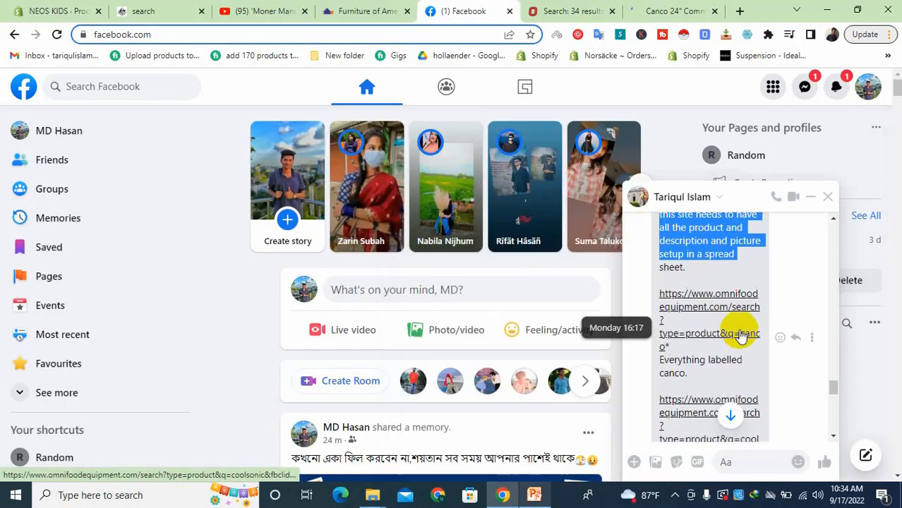
click(726, 366)
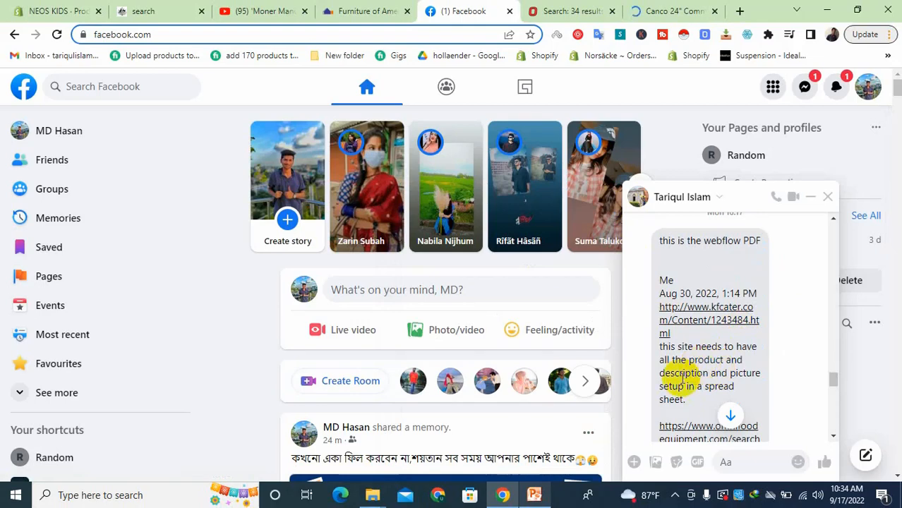
drag(664, 372, 761, 373)
click(674, 10)
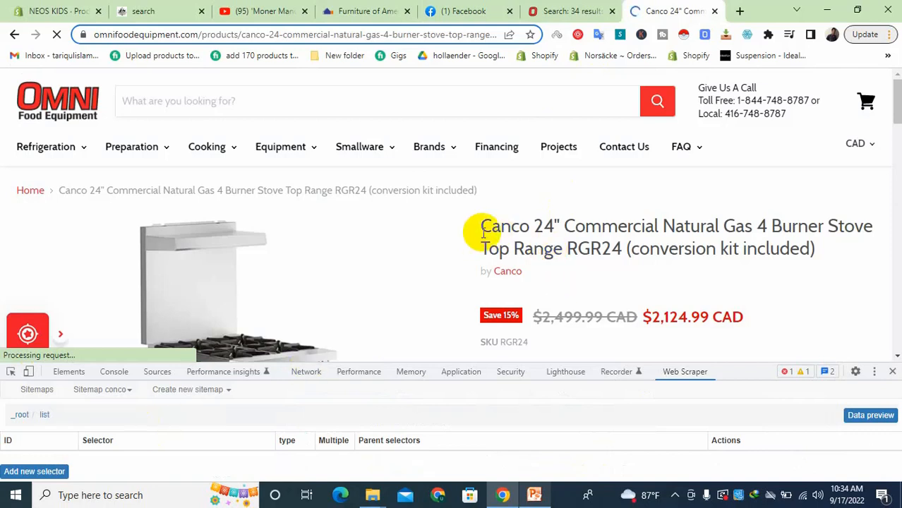
Add a new selector under list with the ID title
click(31, 471)
click(151, 413)
text(t)
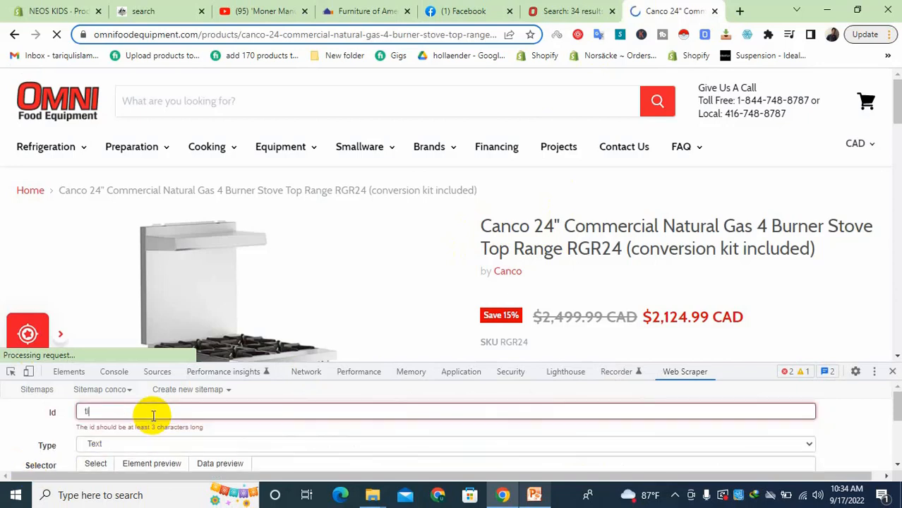
text(itle)
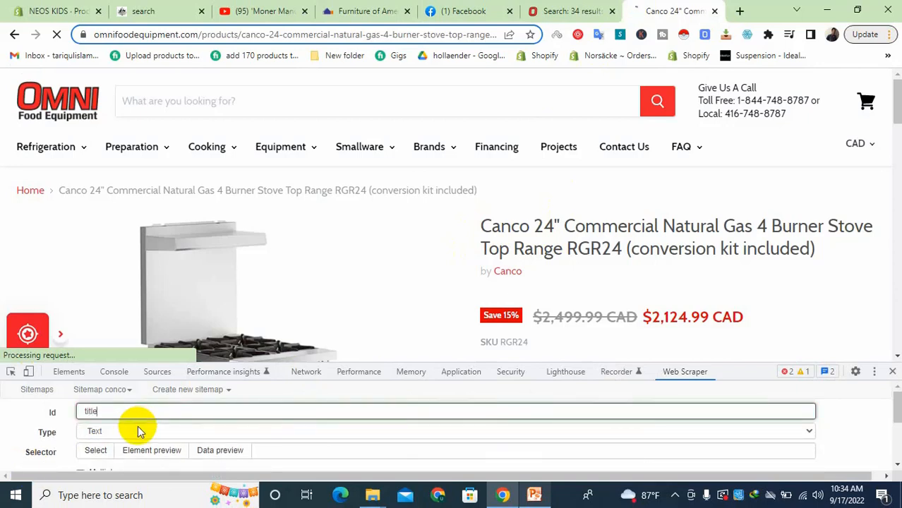
Pick the product name heading as the title selector's element and save the selector
scroll(593, 243, down, 1)
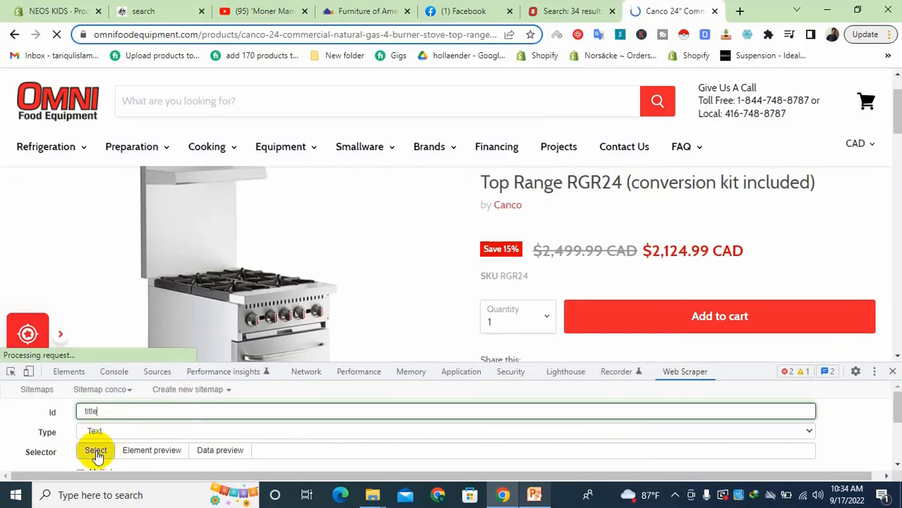
scroll(594, 185, up, 1)
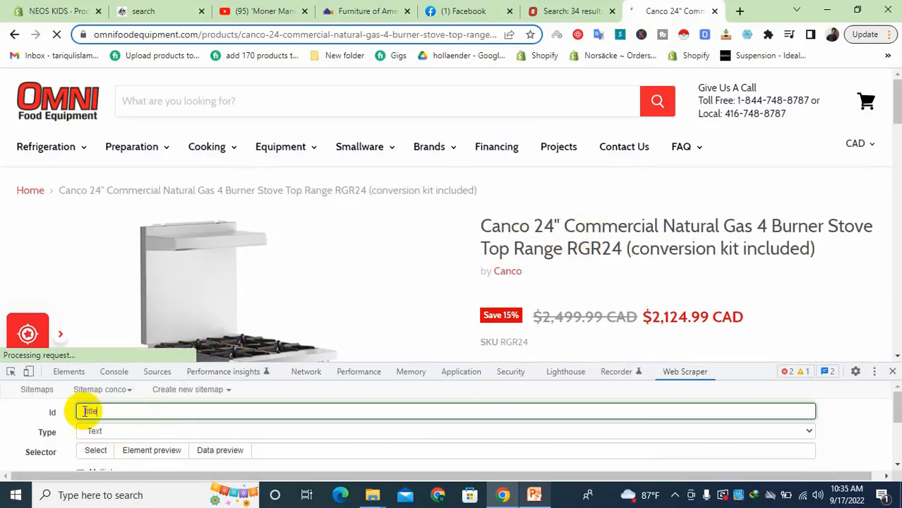
scroll(45, 452, down, 1)
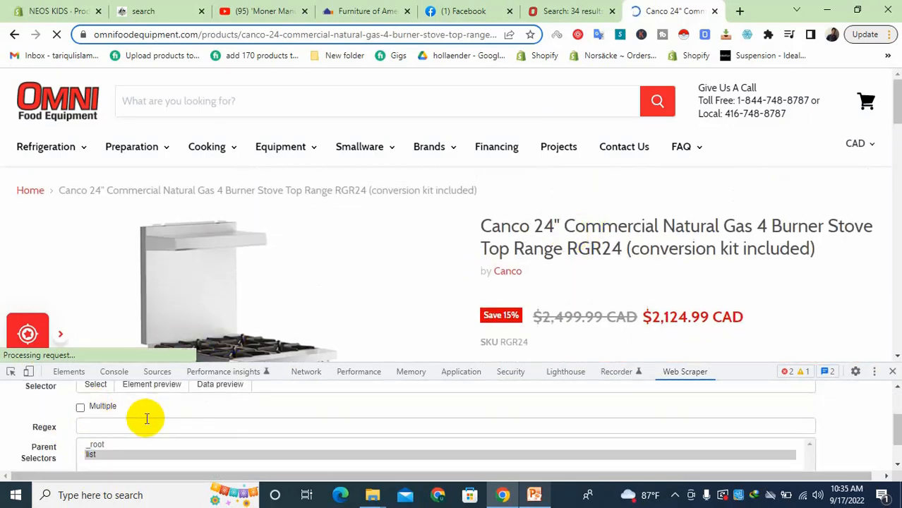
scroll(127, 430, up, 1)
click(95, 450)
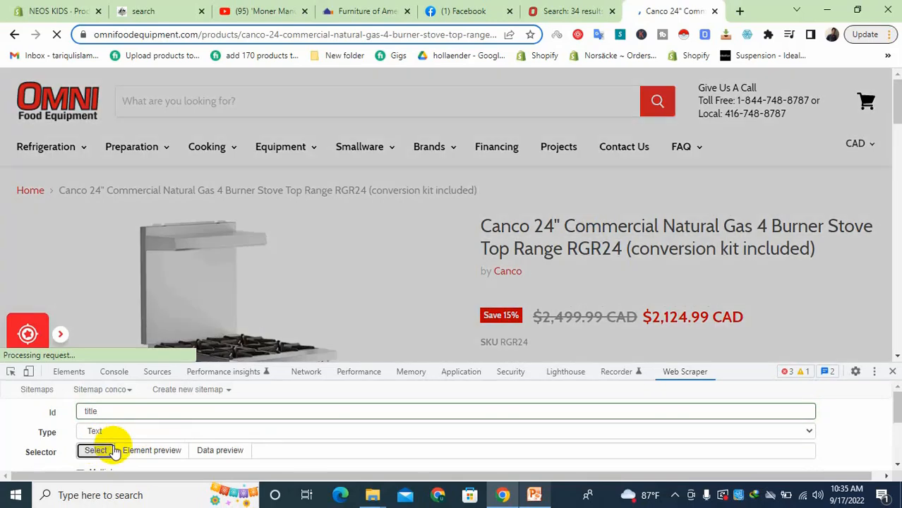
click(554, 240)
click(379, 337)
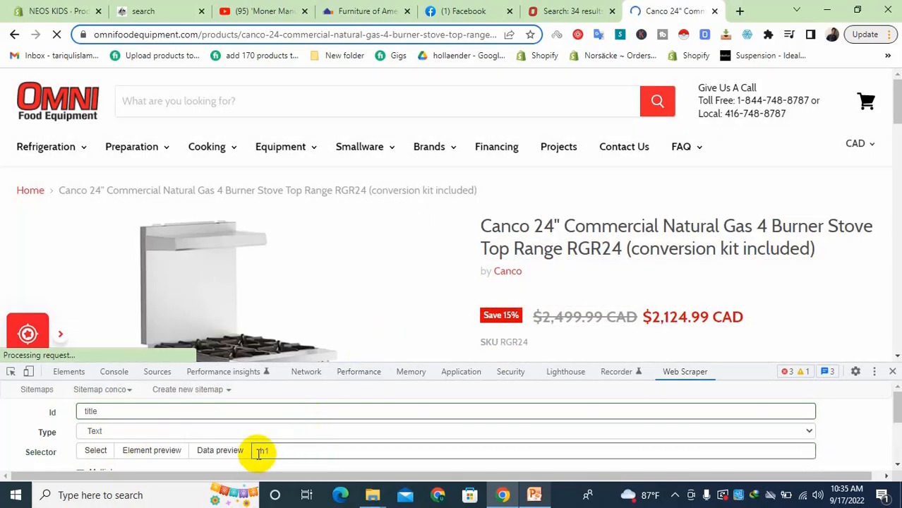
scroll(265, 449, down, 5)
click(115, 455)
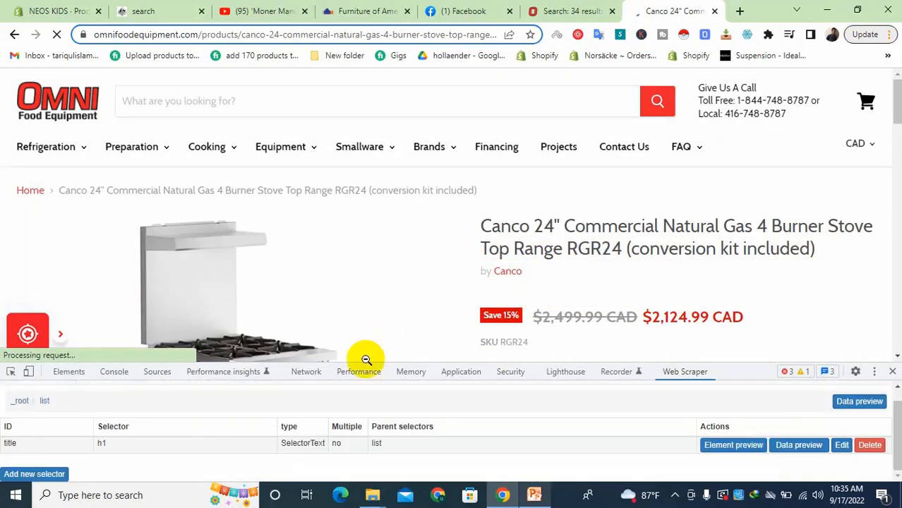
Add a new text selector under list with the ID brand
scroll(564, 254, down, 1)
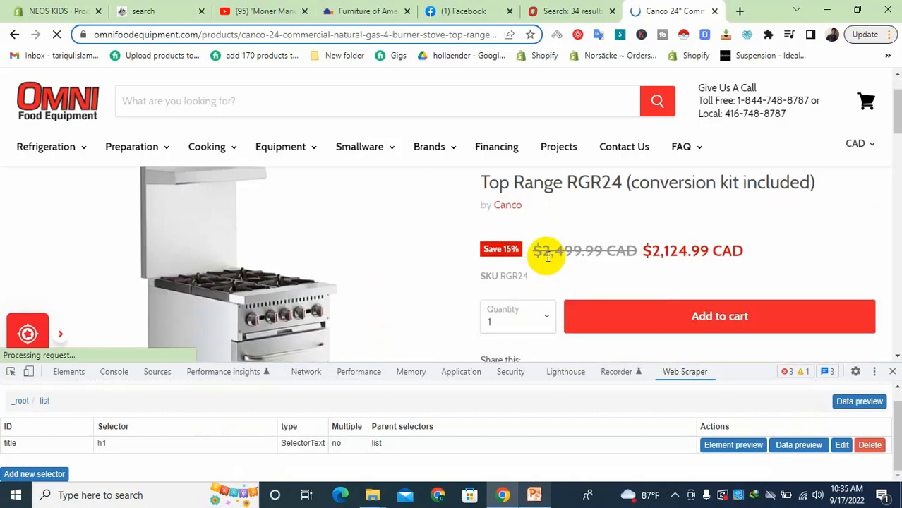
click(34, 474)
scroll(111, 445, up, 2)
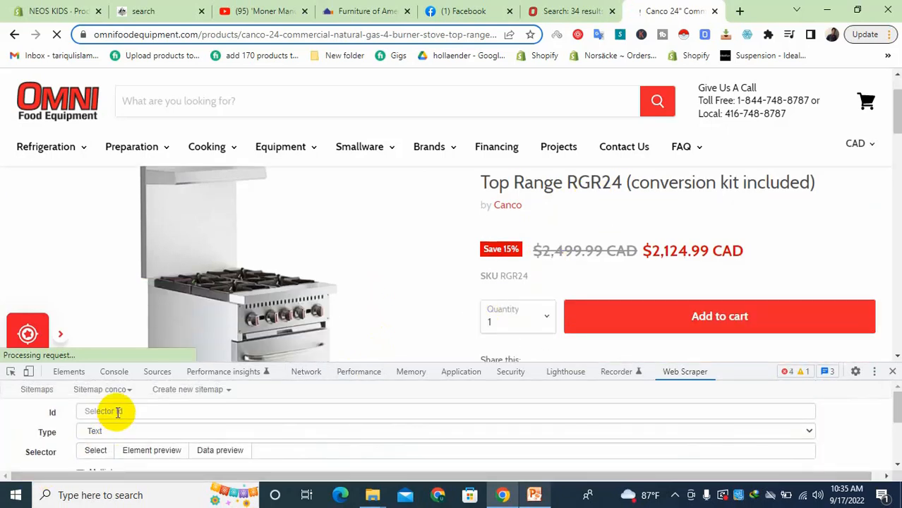
click(117, 411)
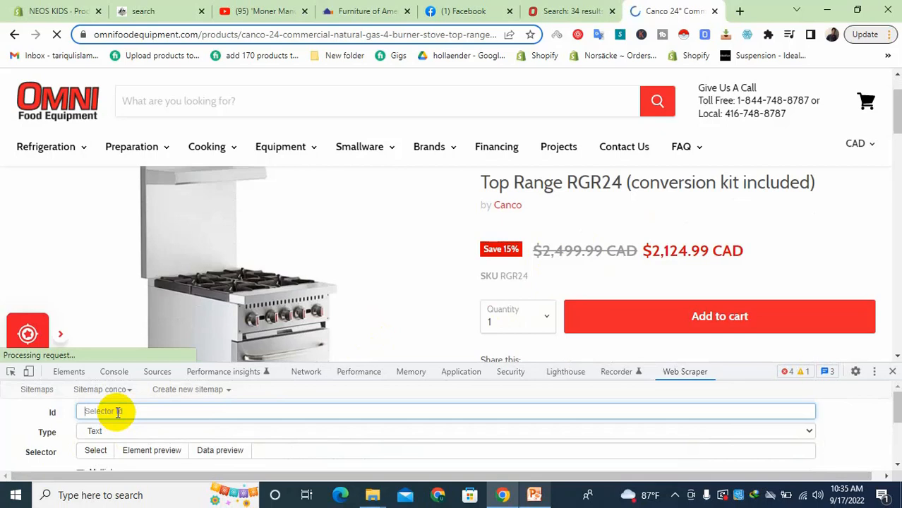
text(brand)
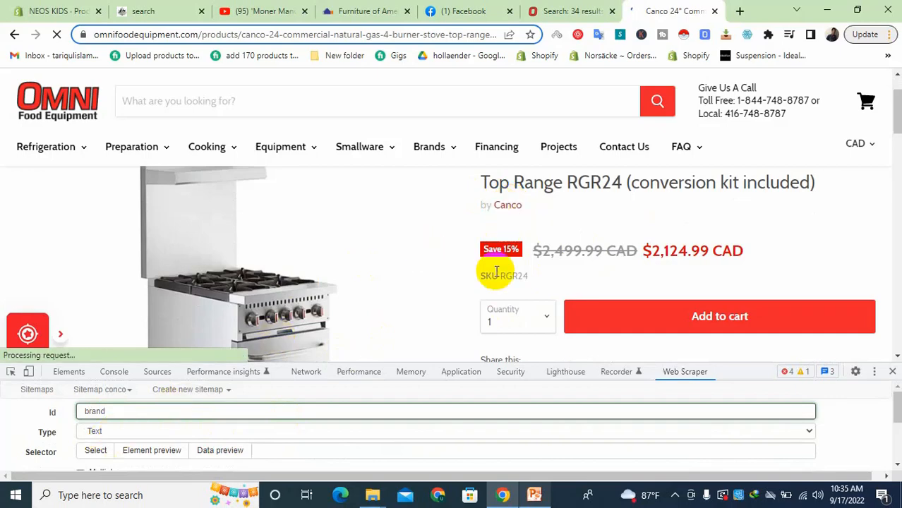
Pick the Canco vendor link below the product name as the brand selector's element and save the selector
click(87, 452)
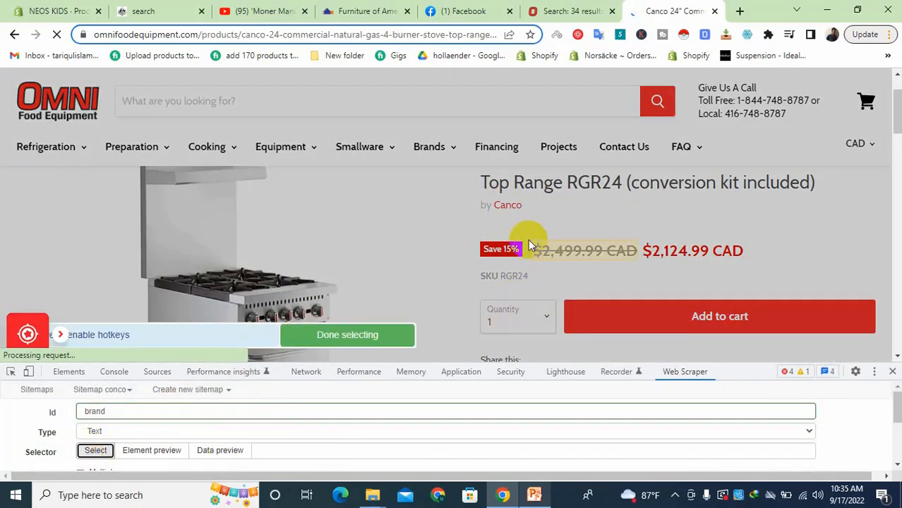
click(513, 206)
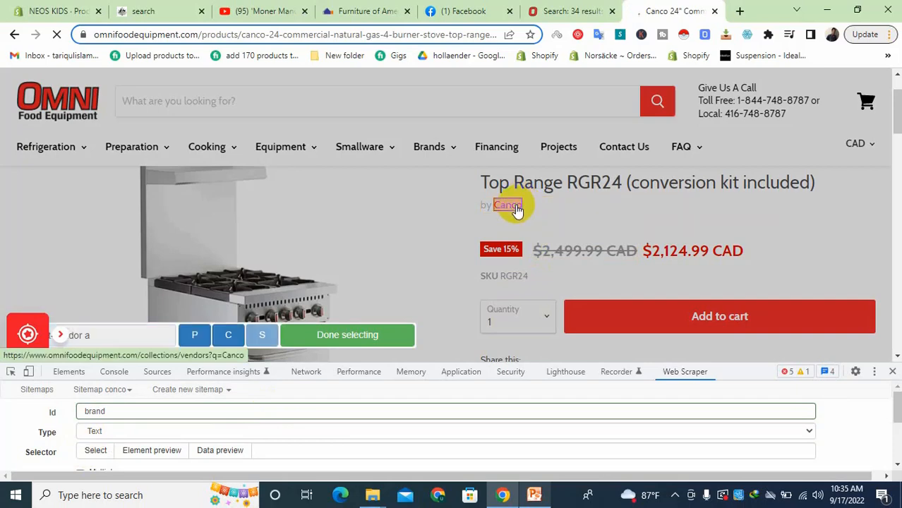
click(342, 336)
scroll(128, 436, down, 5)
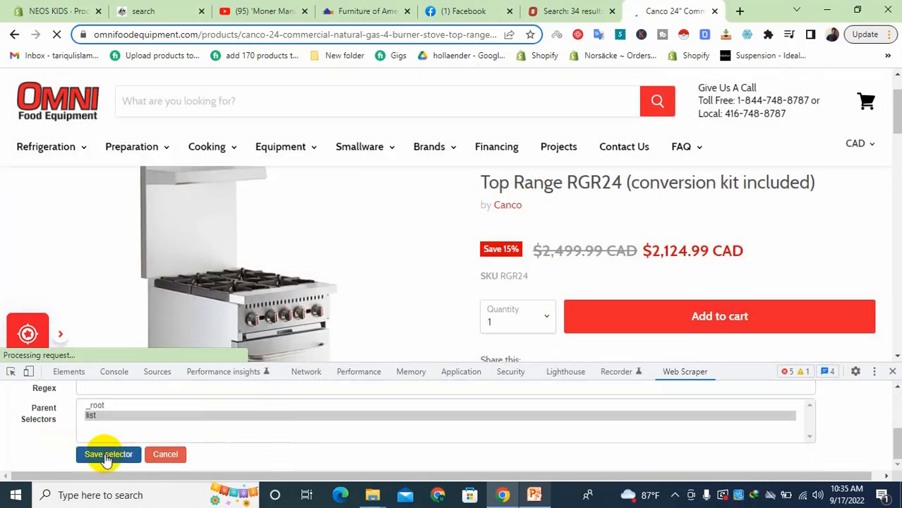
click(108, 455)
Check the two prices on the product page and add a new text selector under list with the ID salesprice
scroll(107, 444, up, 2)
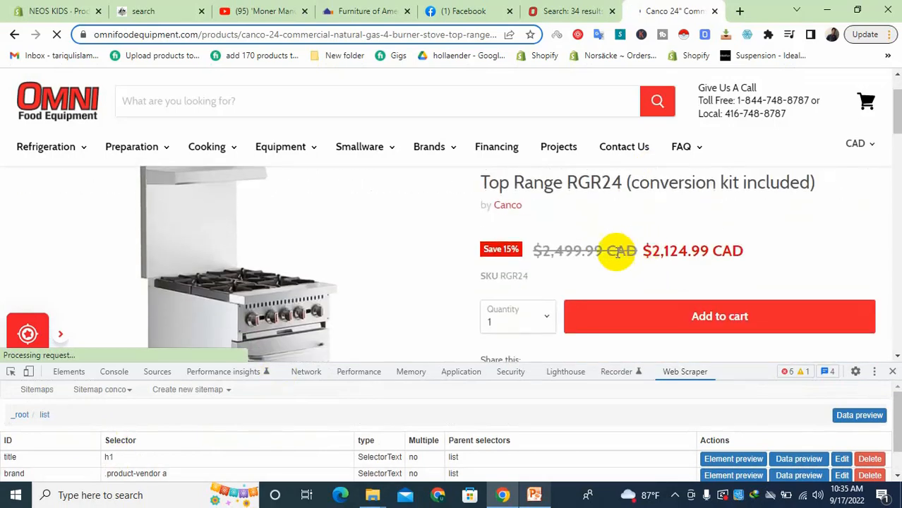
drag(536, 249, 708, 250)
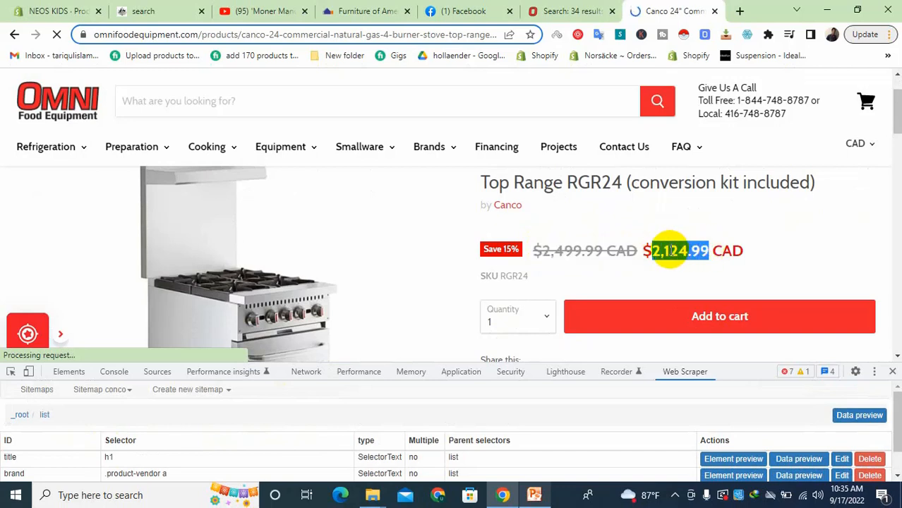
double_click(574, 250)
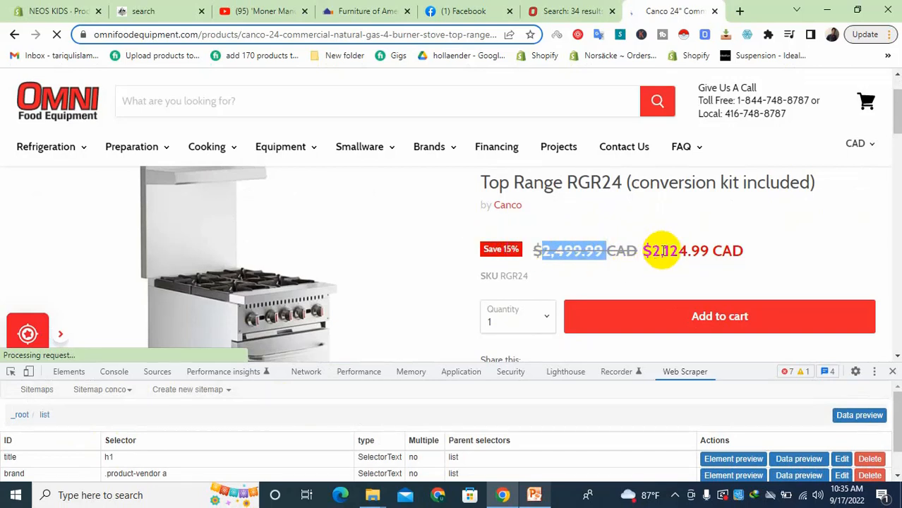
scroll(663, 250, down, 1)
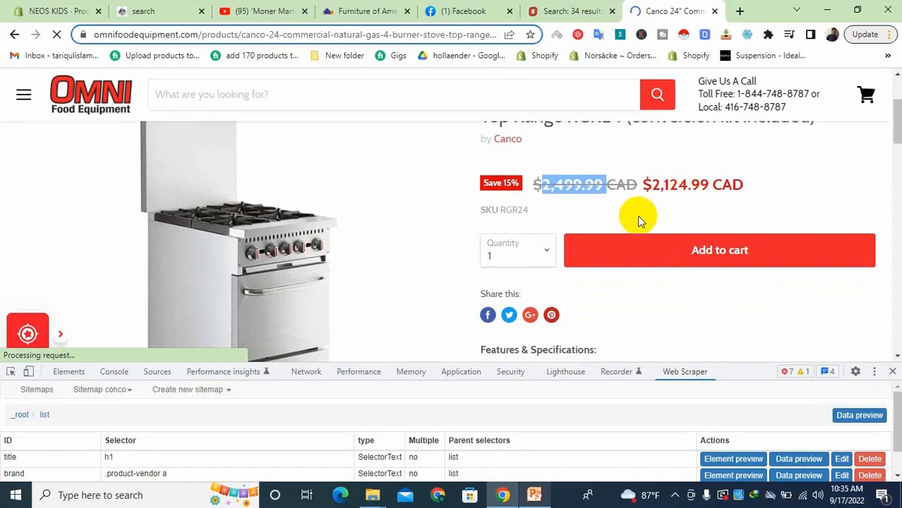
scroll(83, 465, down, 1)
click(35, 474)
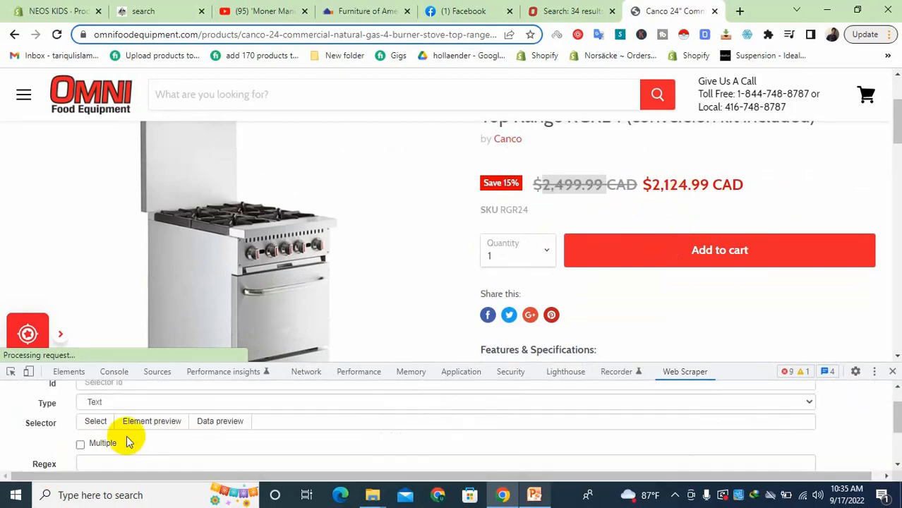
click(128, 412)
text(salesprice)
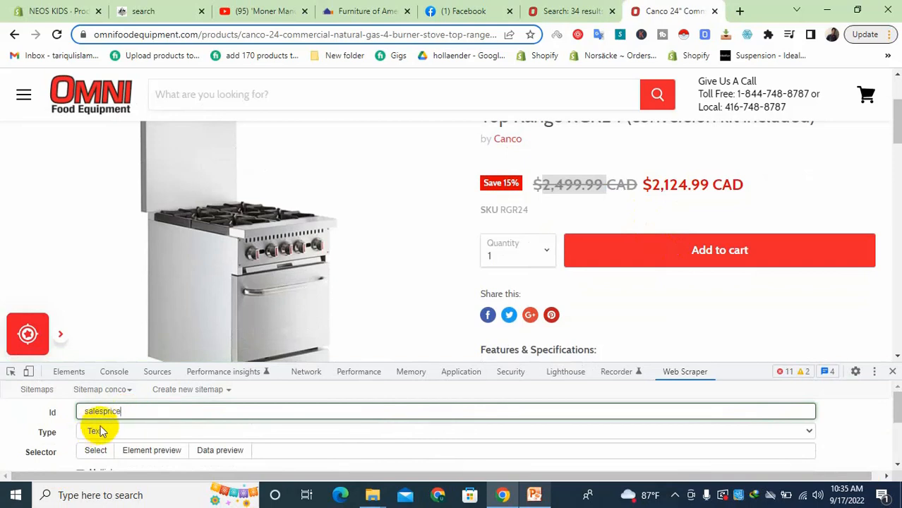
Pick the red discounted price as the salesprice selector's element and save the selector
click(96, 450)
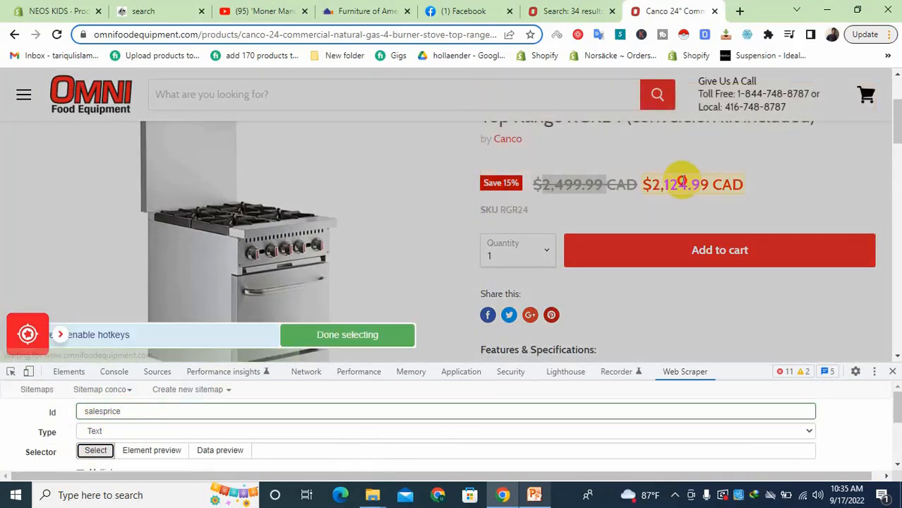
click(679, 185)
click(351, 333)
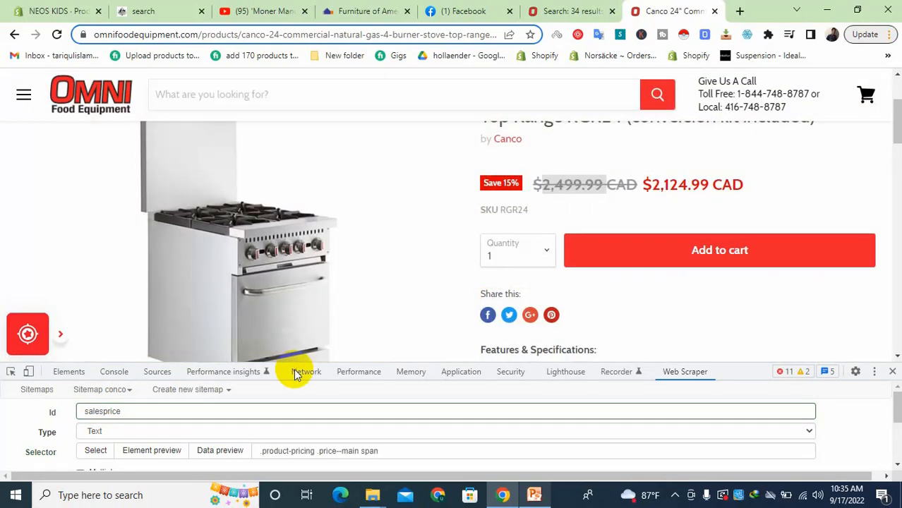
scroll(117, 437, down, 5)
click(91, 456)
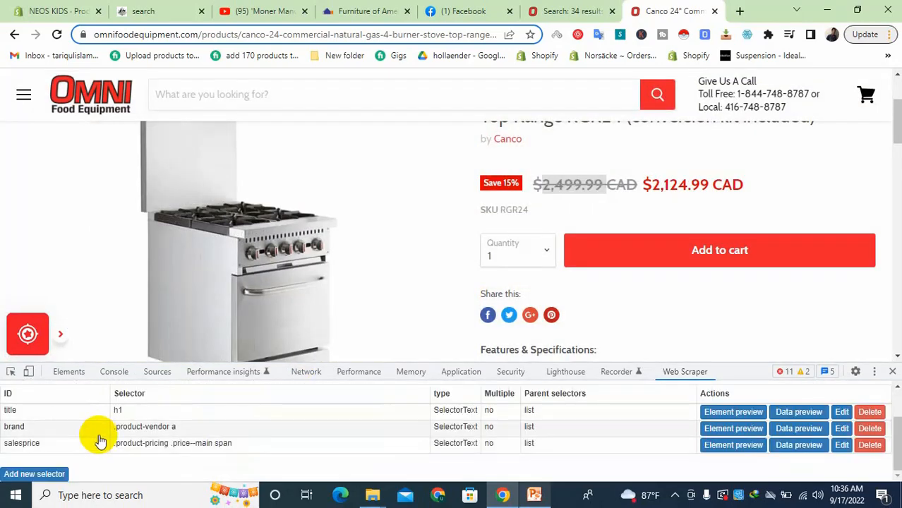
Add a new text selector under list with the ID compareprice
click(34, 473)
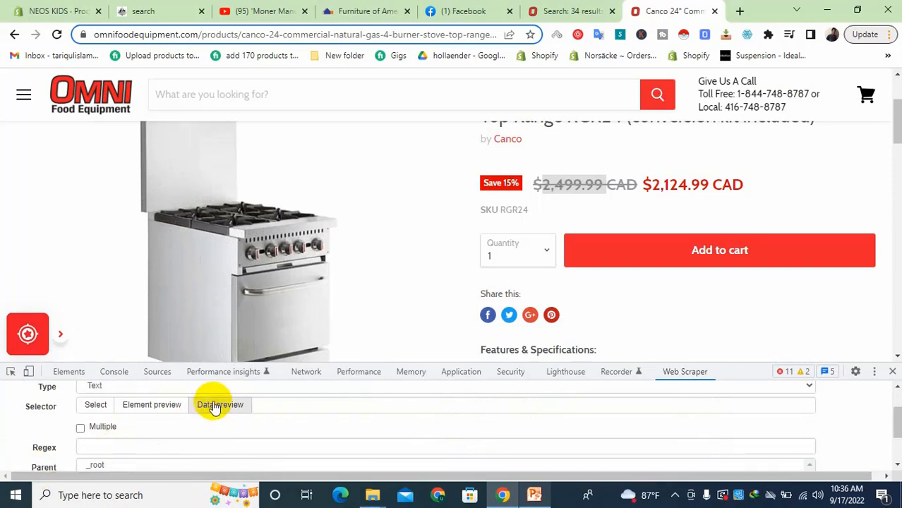
scroll(190, 414, up, 3)
click(190, 414)
text(compareprice)
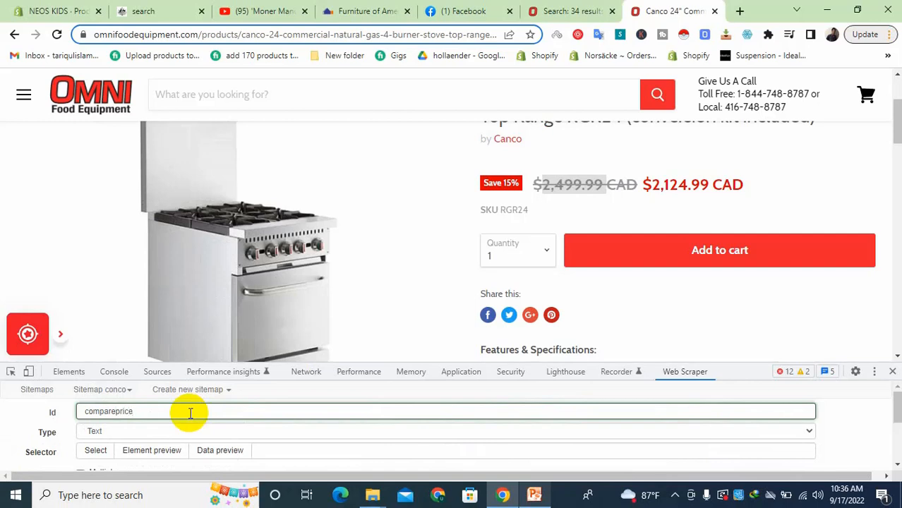
Pick the struck-through original price as the compareprice selector's element and save the selector
click(86, 455)
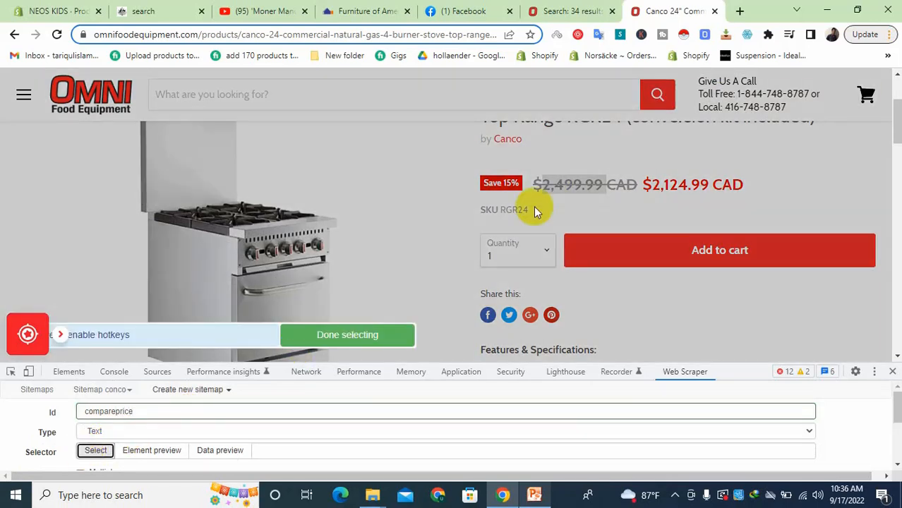
click(584, 184)
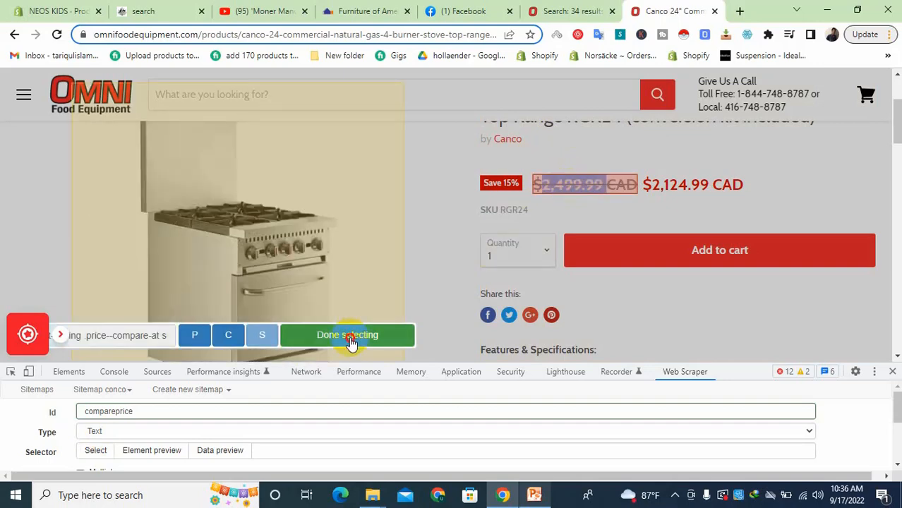
click(352, 341)
scroll(52, 430, down, 5)
click(83, 457)
Add a new text selector under list with the ID sku
scroll(483, 258, up, 2)
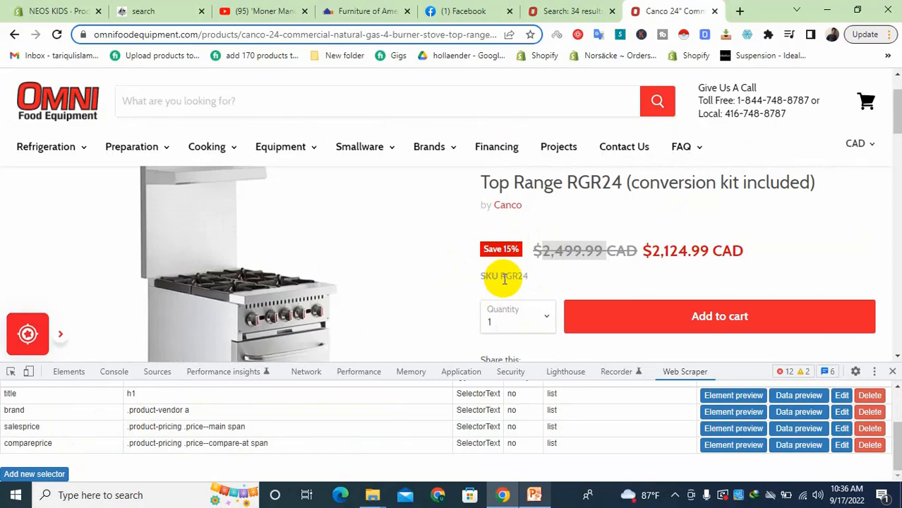
scroll(28, 413, up, 2)
scroll(32, 428, down, 2)
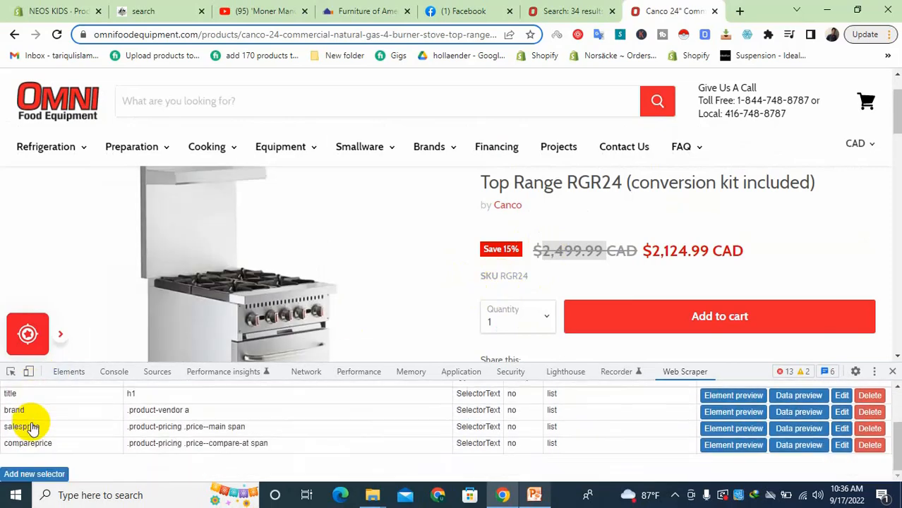
click(18, 474)
scroll(113, 441, up, 3)
click(140, 413)
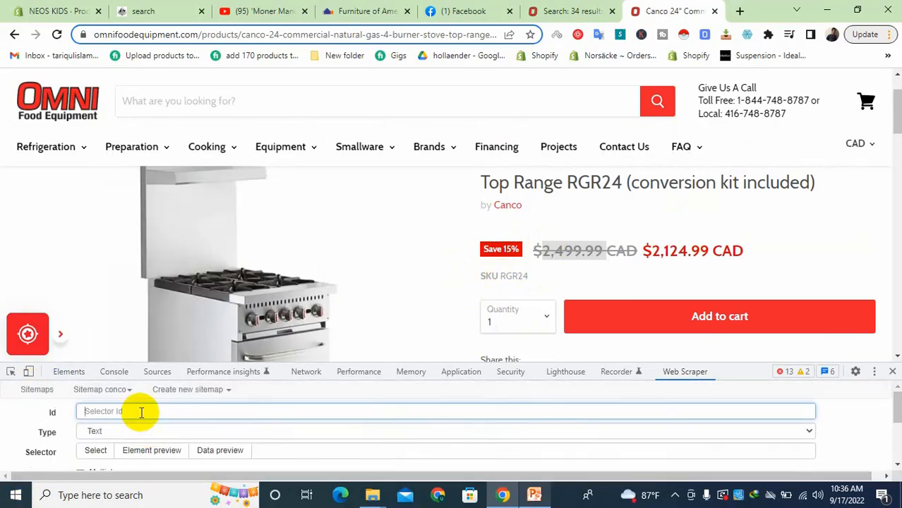
text(sku)
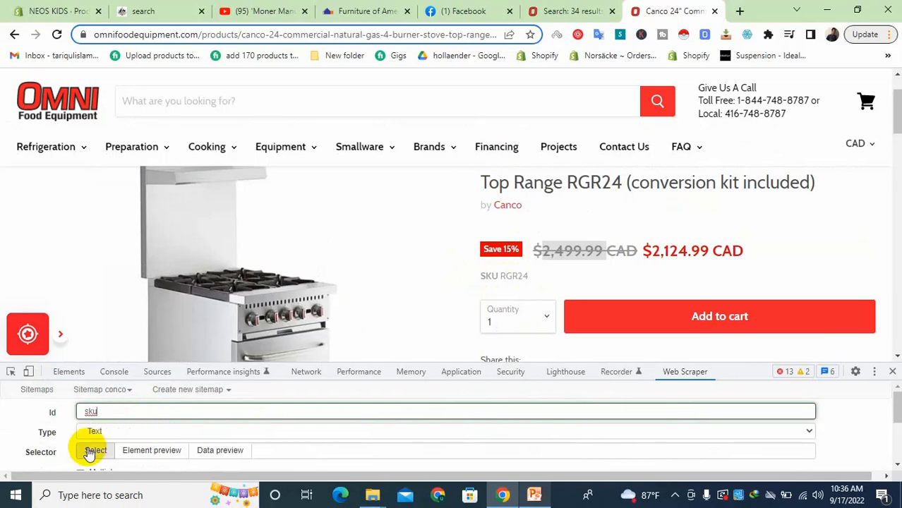
Pick the SKU code below the prices as the sku selector's element and save the selector
click(90, 452)
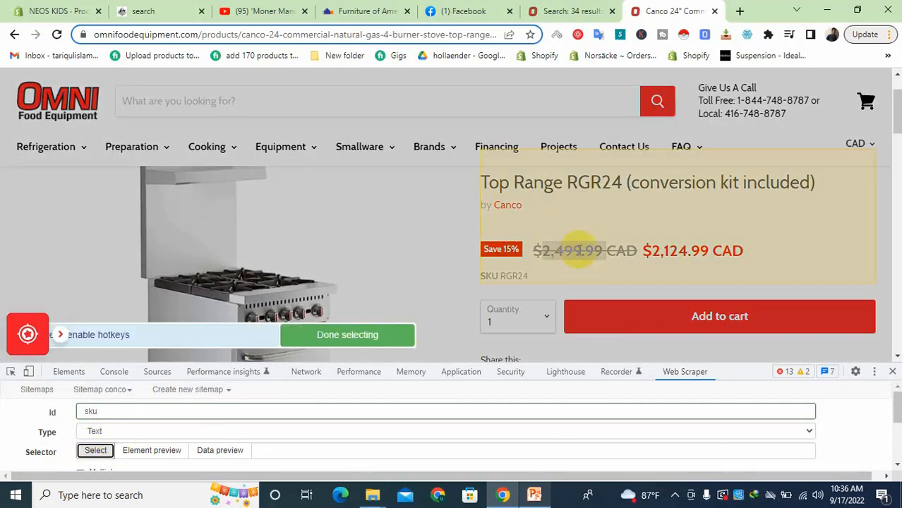
click(516, 276)
click(376, 337)
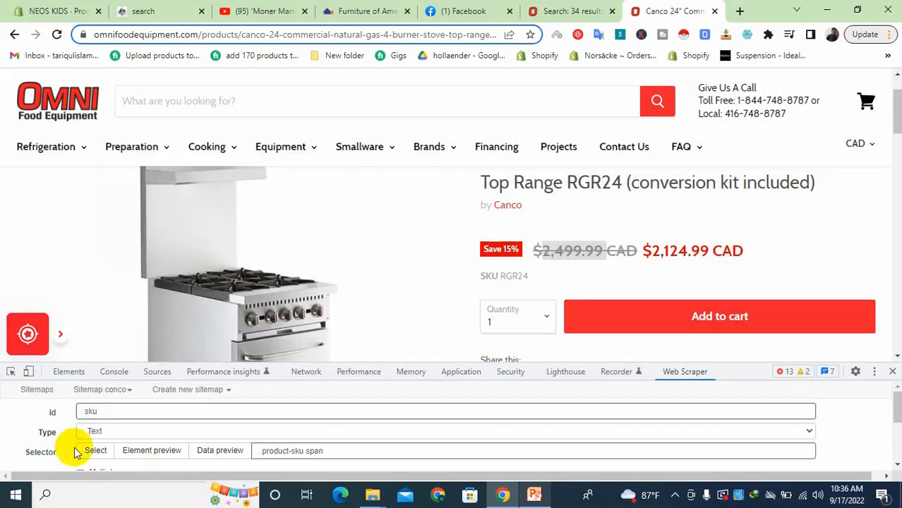
scroll(77, 452, down, 3)
click(83, 453)
Add a new selector under list with the ID descr and set its type to HTML
scroll(628, 222, down, 2)
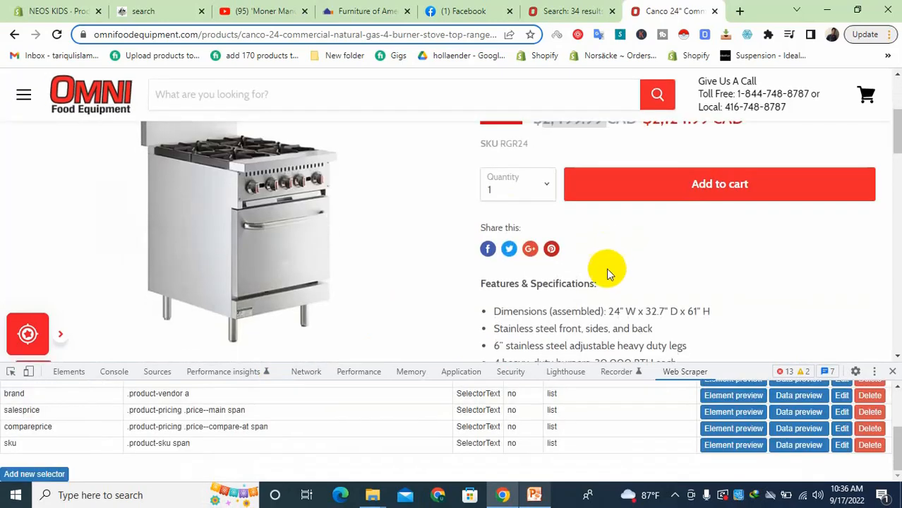
scroll(611, 276, down, 6)
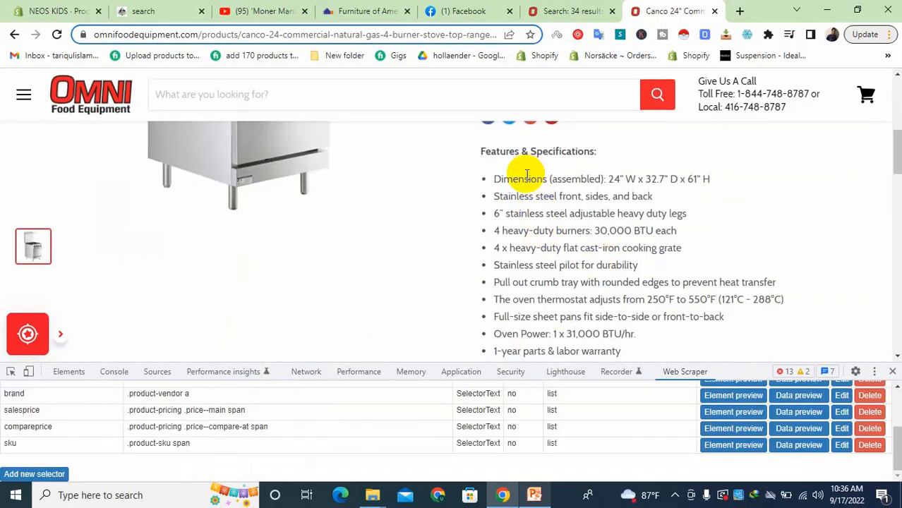
scroll(533, 202, up, 5)
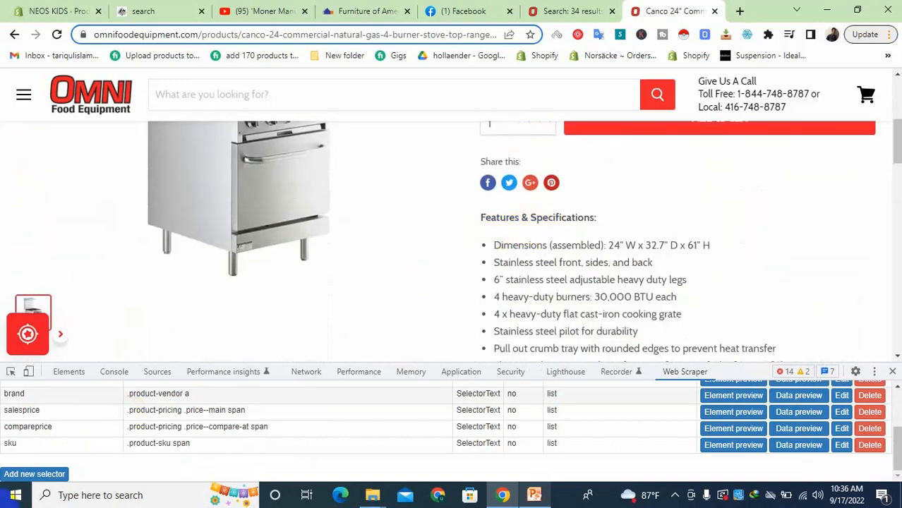
click(53, 474)
scroll(96, 413, up, 2)
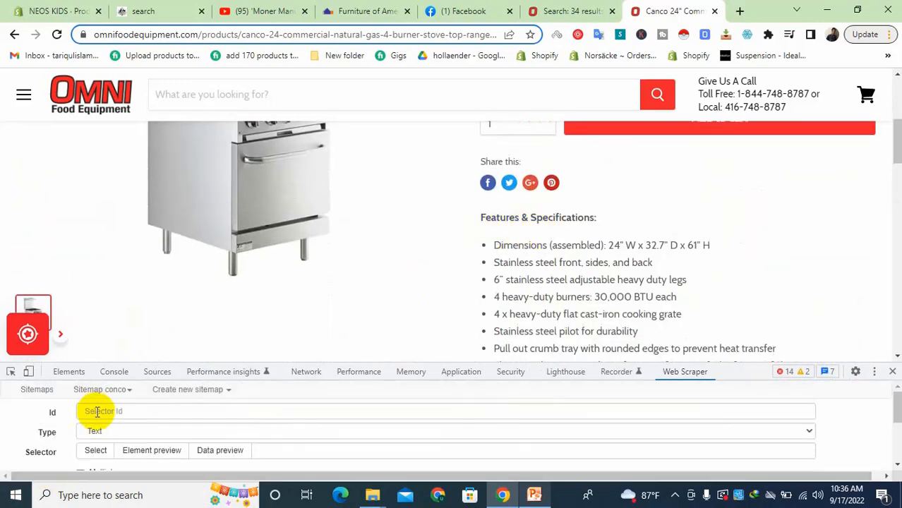
click(97, 412)
text(descr)
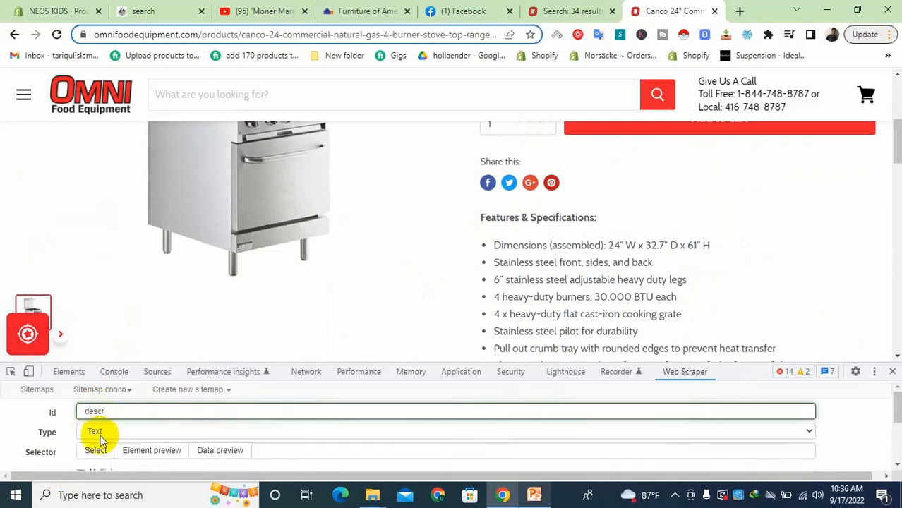
click(99, 435)
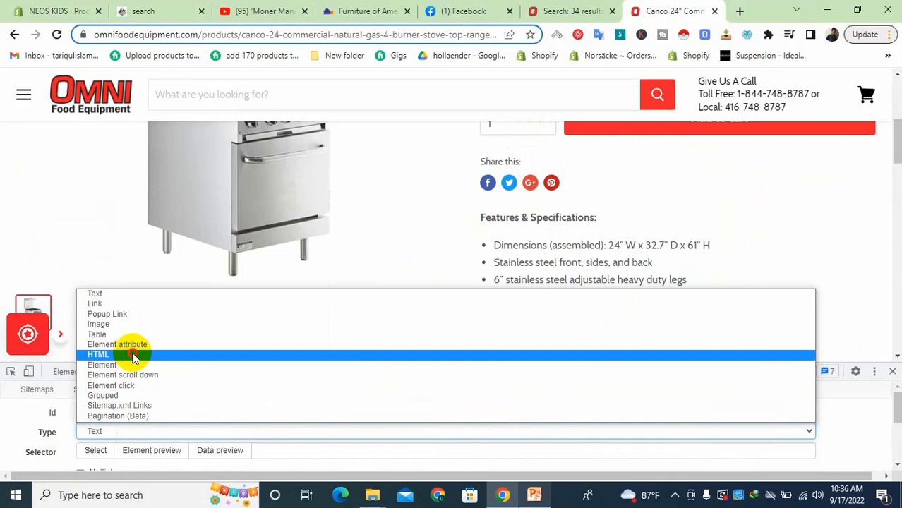
click(136, 353)
Pick the whole Features & Specifications description block as the descr selector's element and save the selector
click(96, 451)
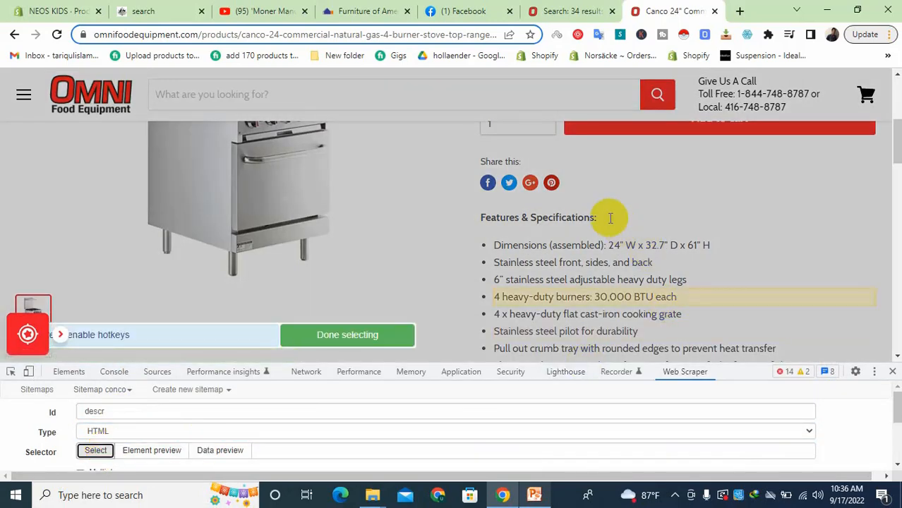
scroll(698, 252, down, 1)
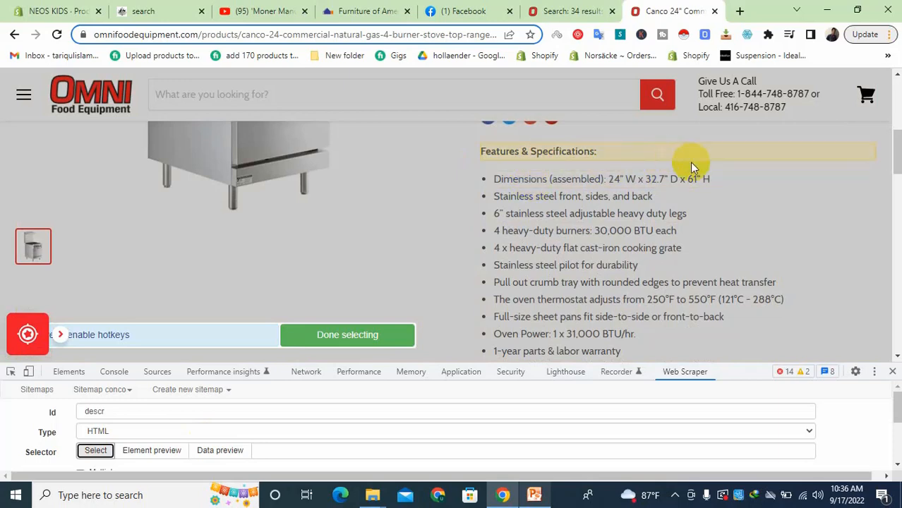
click(754, 164)
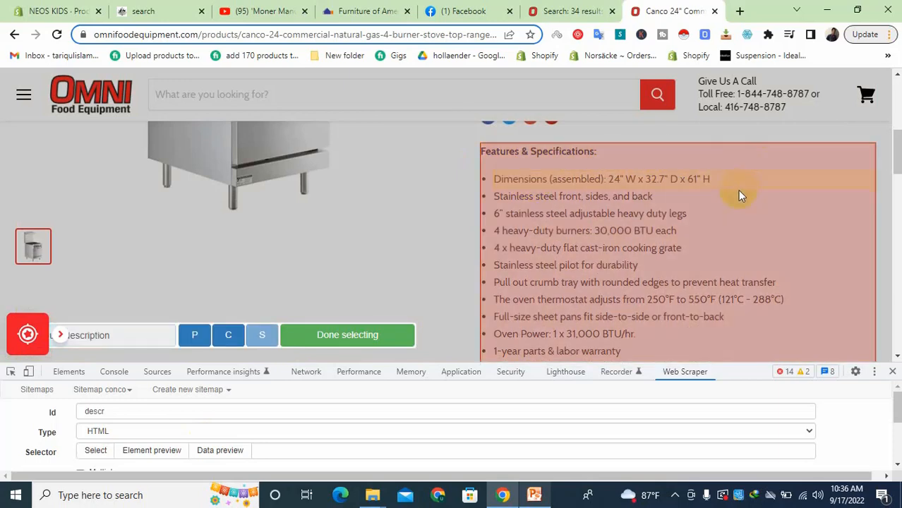
scroll(713, 205, down, 2)
scroll(706, 215, up, 2)
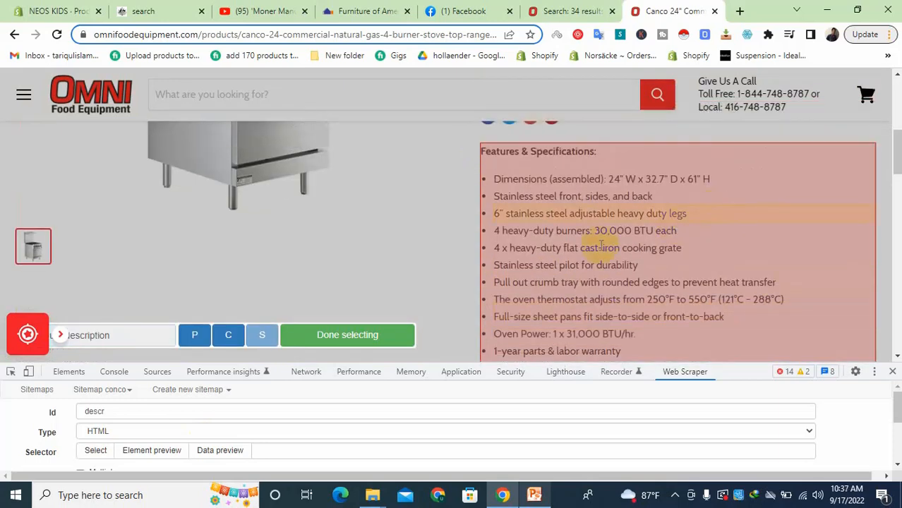
click(331, 334)
scroll(141, 431, down, 3)
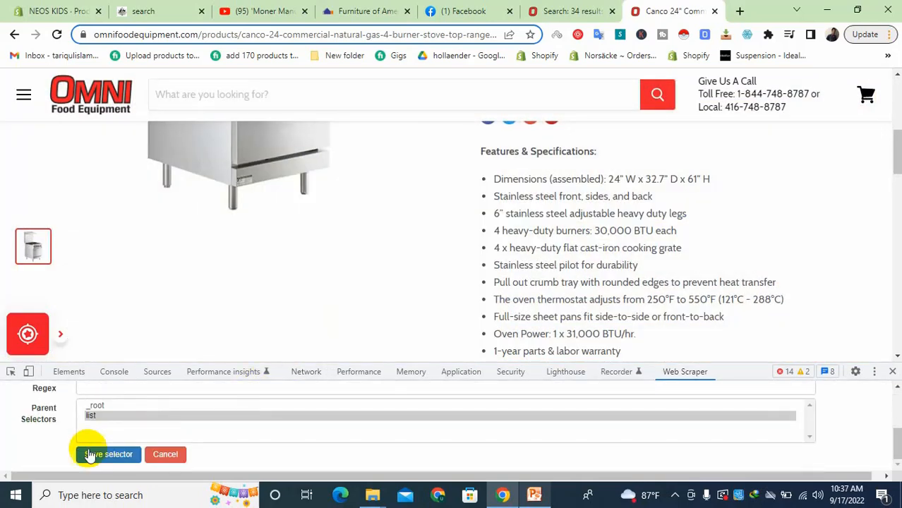
click(109, 452)
Return to the canco search results and open the Canco Double Basket Fryer GF-120T product page at its image thumbnails
scroll(441, 285, up, 5)
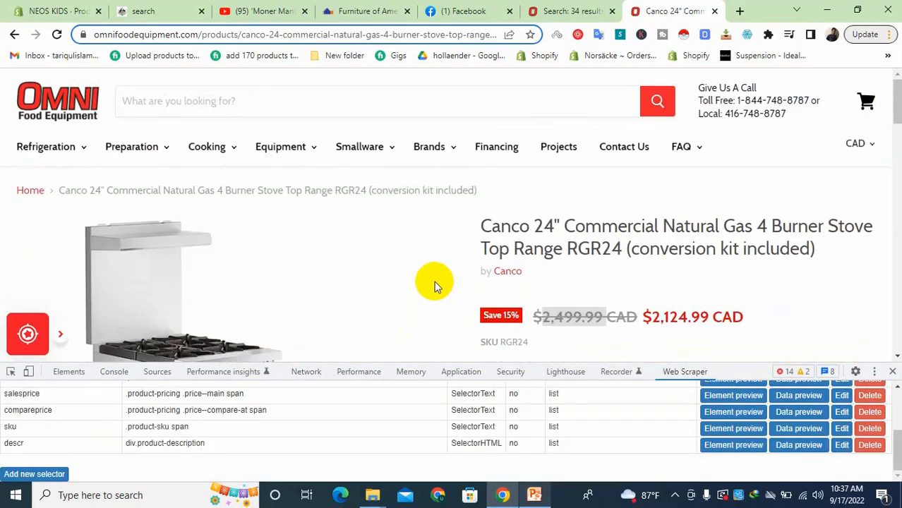
scroll(79, 271, down, 5)
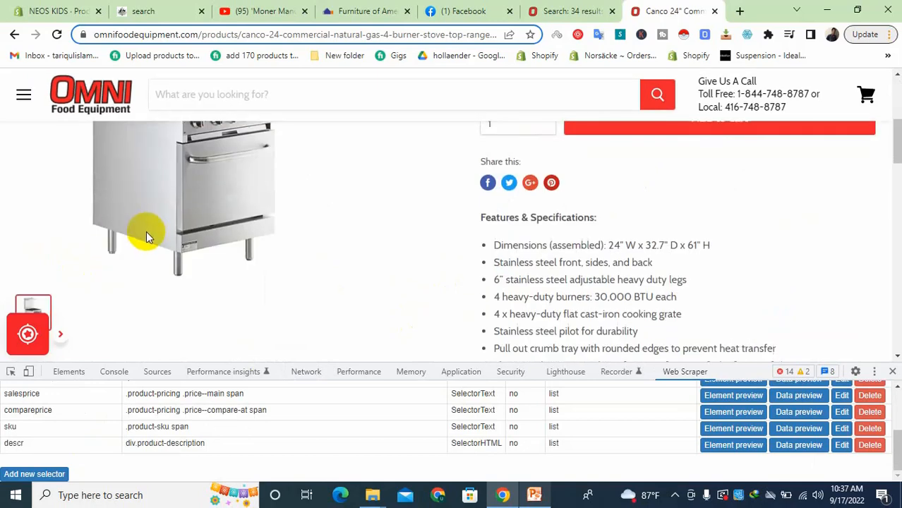
scroll(144, 227, down, 1)
scroll(177, 242, up, 3)
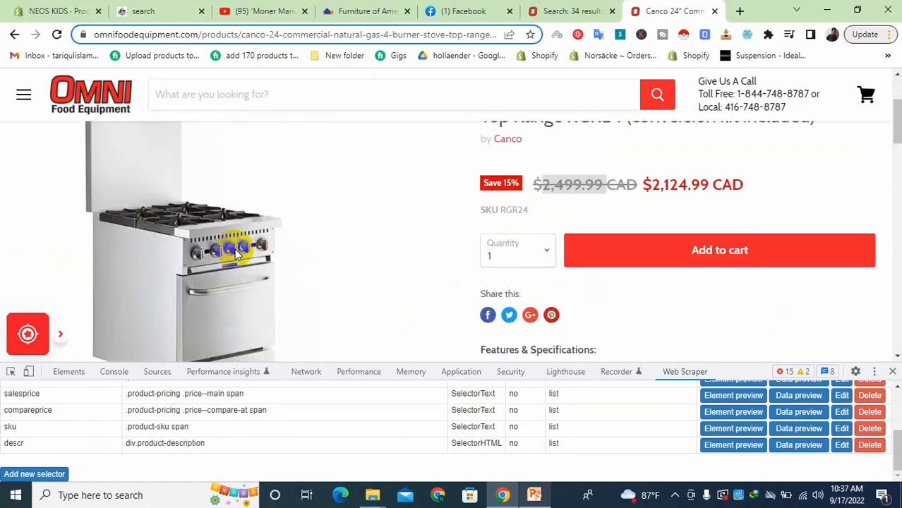
scroll(192, 247, down, 2)
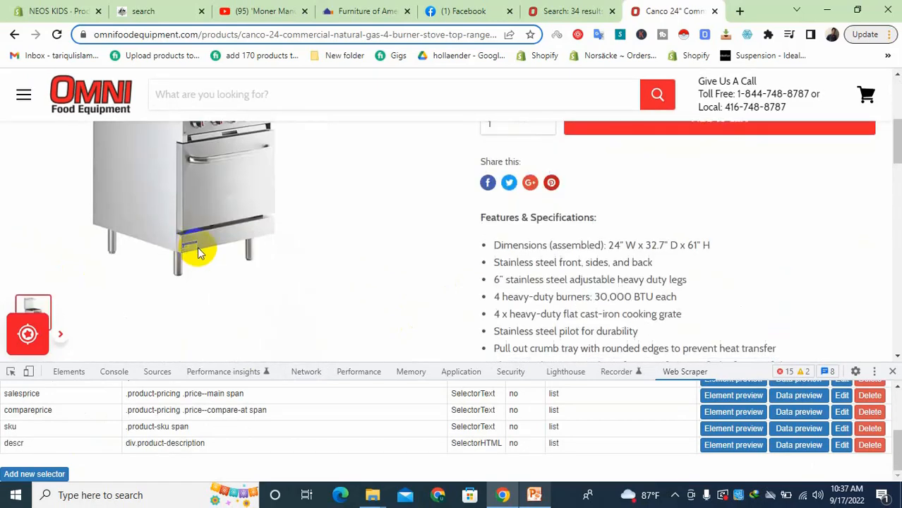
click(13, 34)
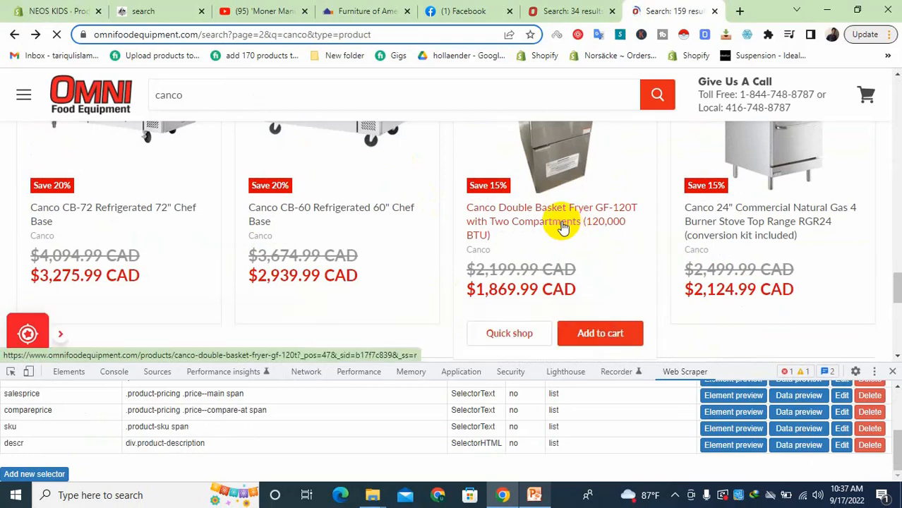
click(562, 226)
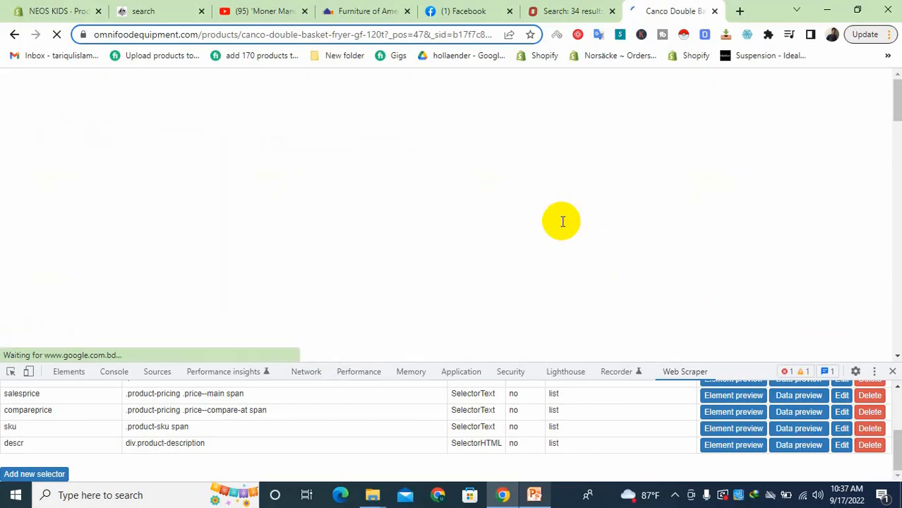
scroll(418, 238, down, 3)
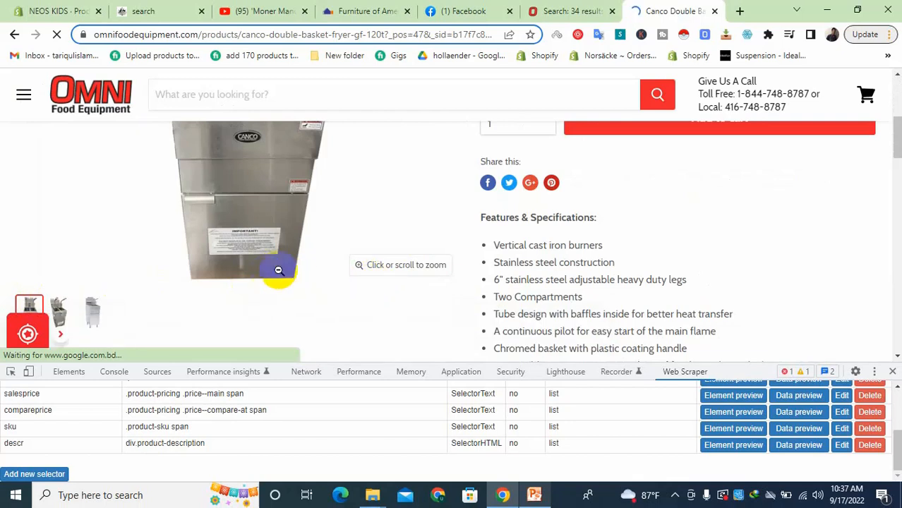
scroll(7, 265, down, 1)
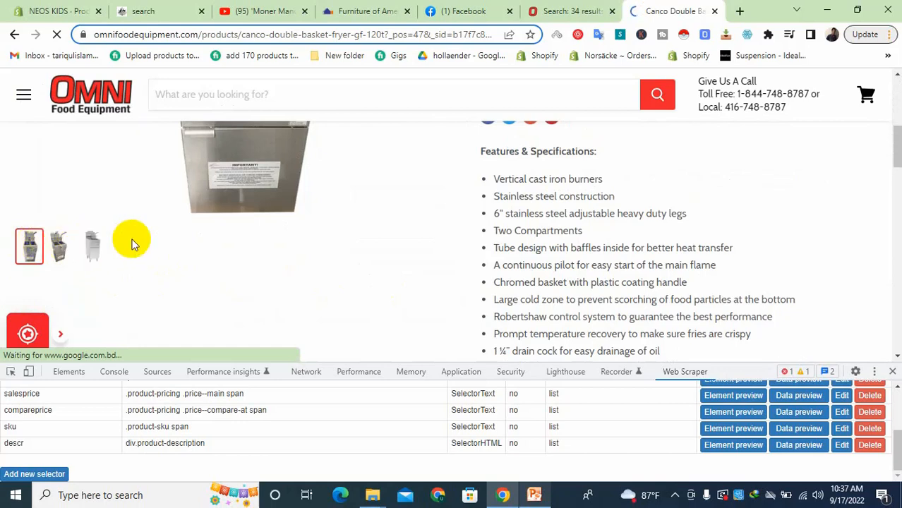
Add a new selector under list with the ID image, set its type to Image and enable Multiple
click(55, 472)
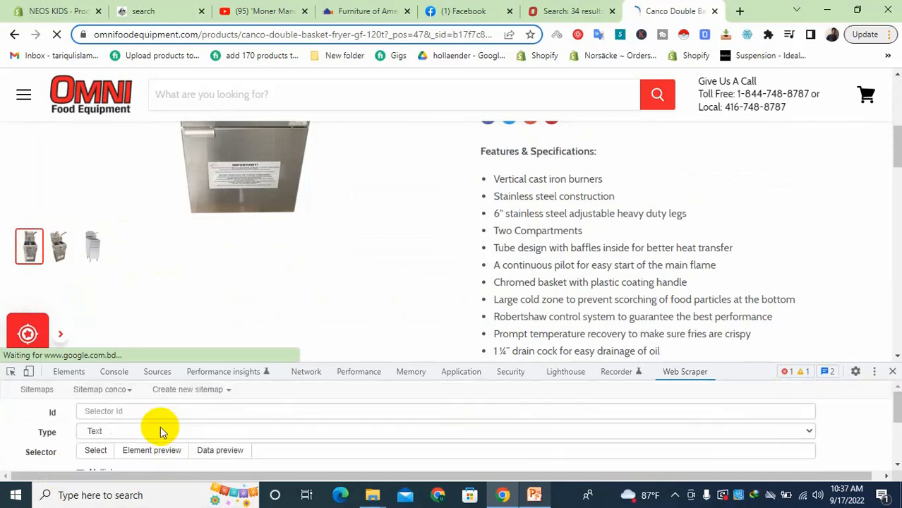
click(159, 415)
text(im)
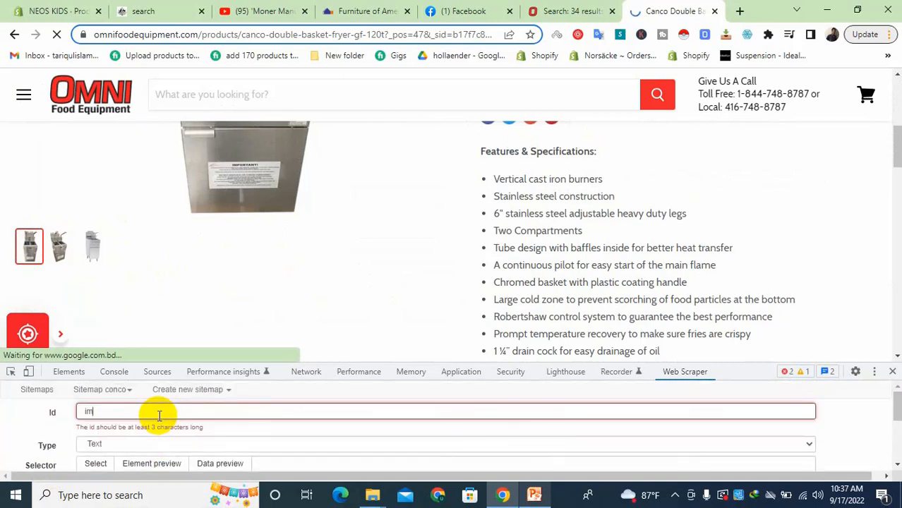
text(age)
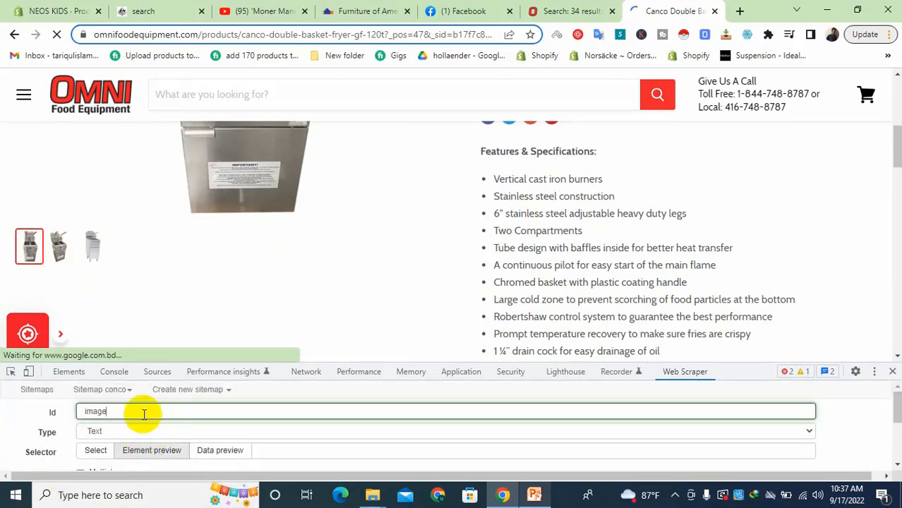
click(127, 429)
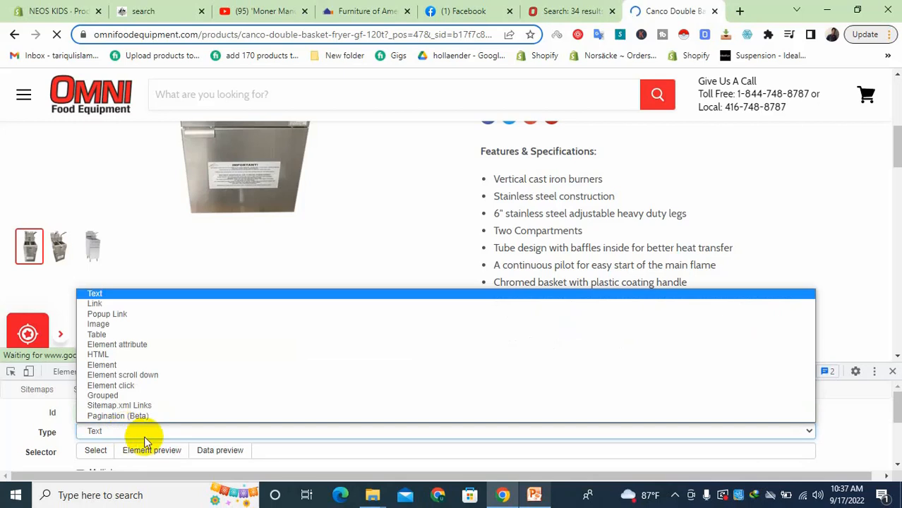
click(125, 325)
scroll(113, 395, down, 2)
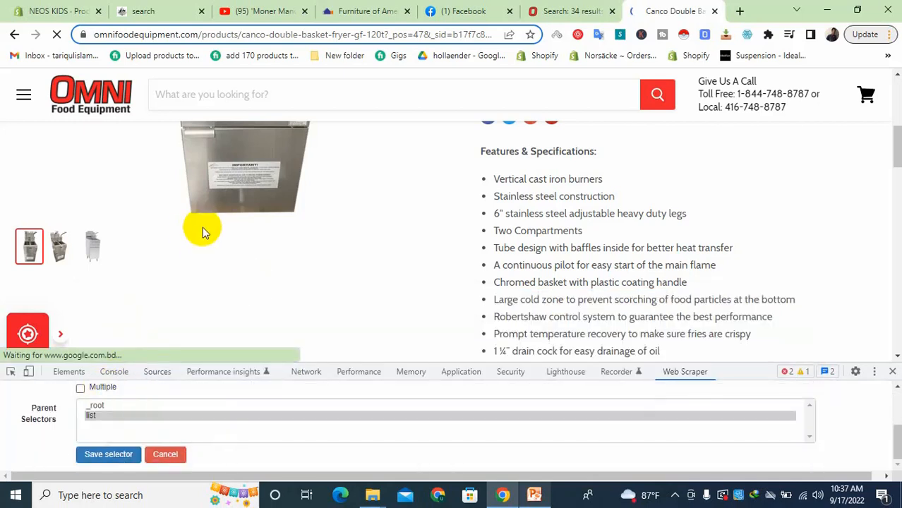
scroll(63, 423, up, 2)
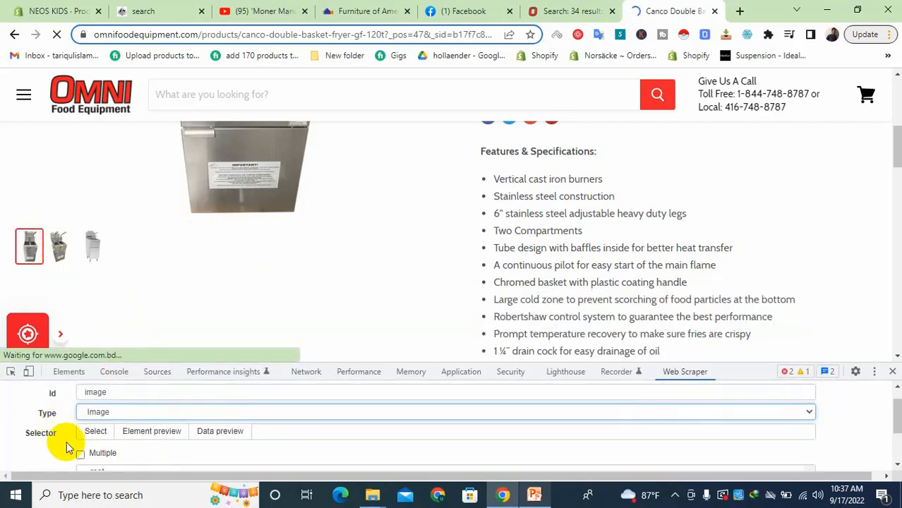
click(81, 456)
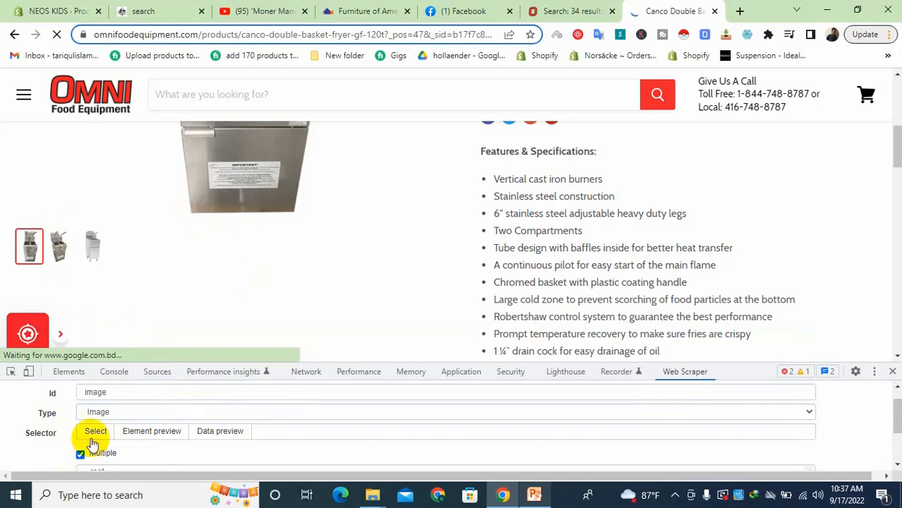
Pick all the product gallery thumbnails as the image selector's elements and save the selector
click(94, 431)
click(40, 251)
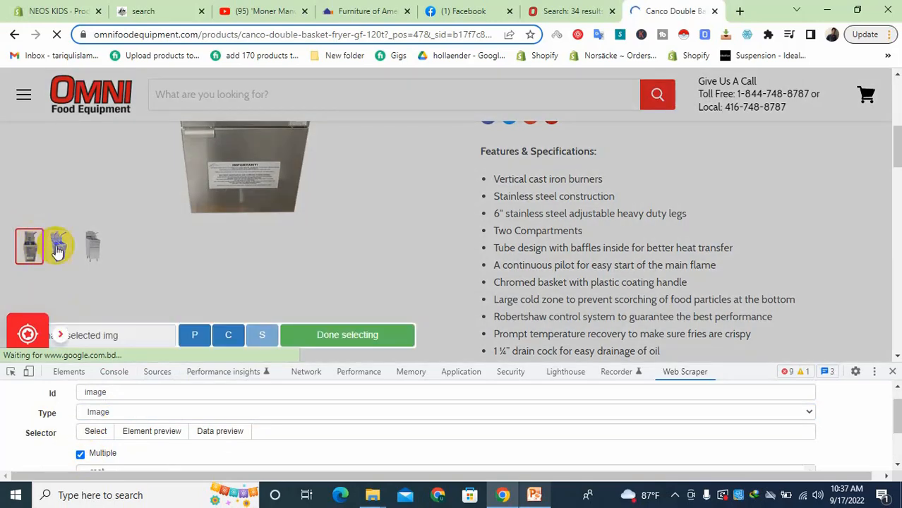
click(58, 250)
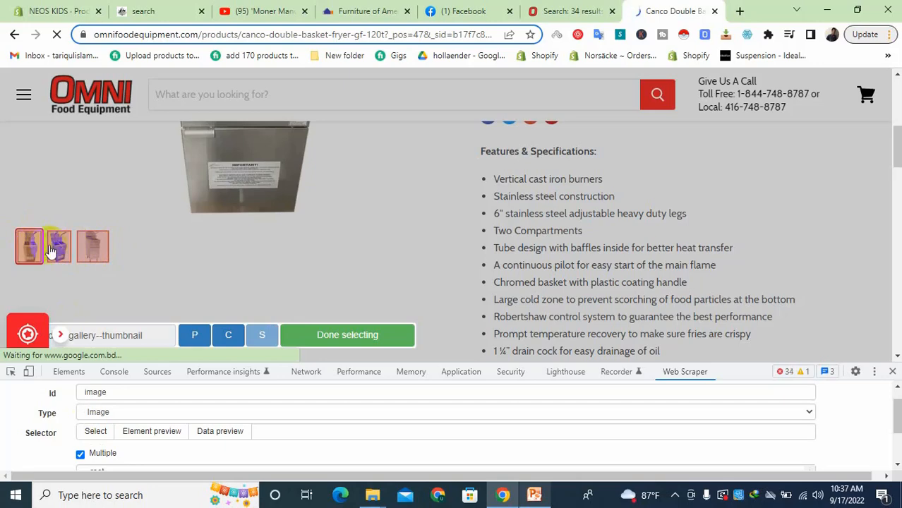
click(354, 337)
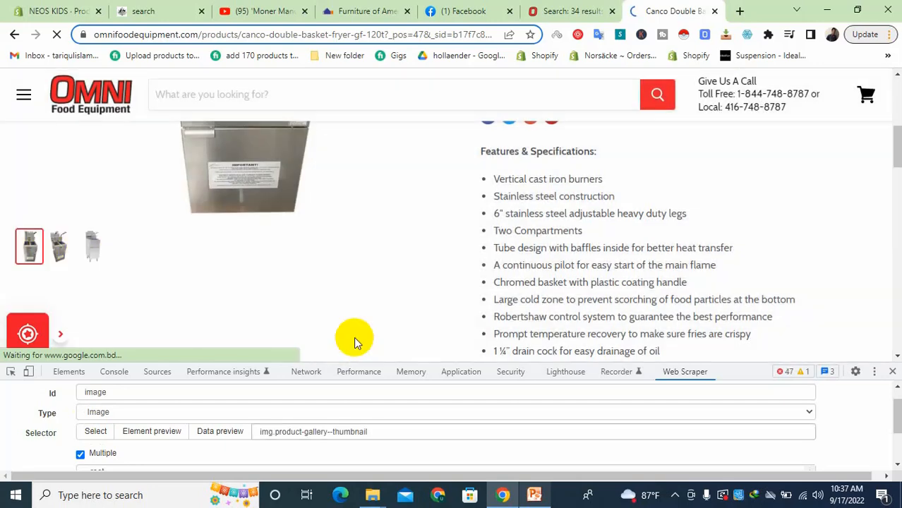
scroll(316, 435, down, 3)
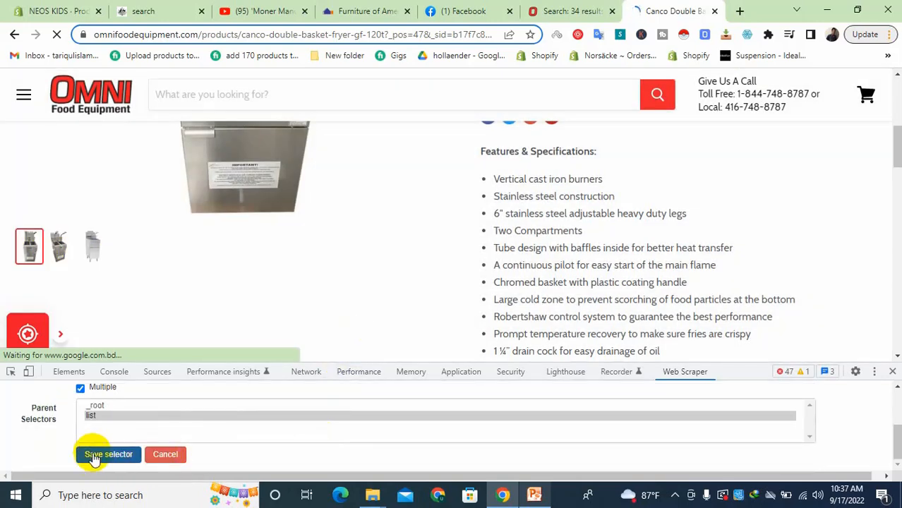
click(99, 454)
Look over the fryer's product page against the selector list, and return to the sitemap's _root level
scroll(432, 254, up, 5)
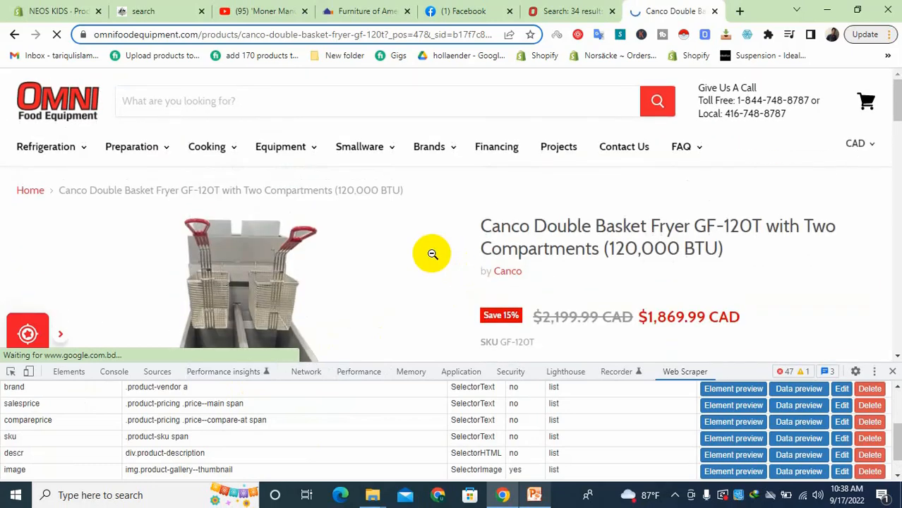
scroll(586, 266, down, 10)
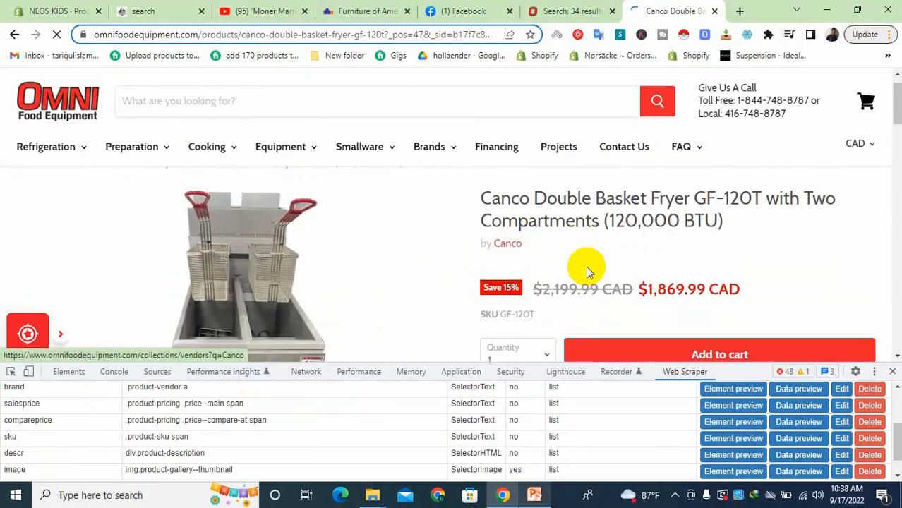
scroll(589, 271, down, 5)
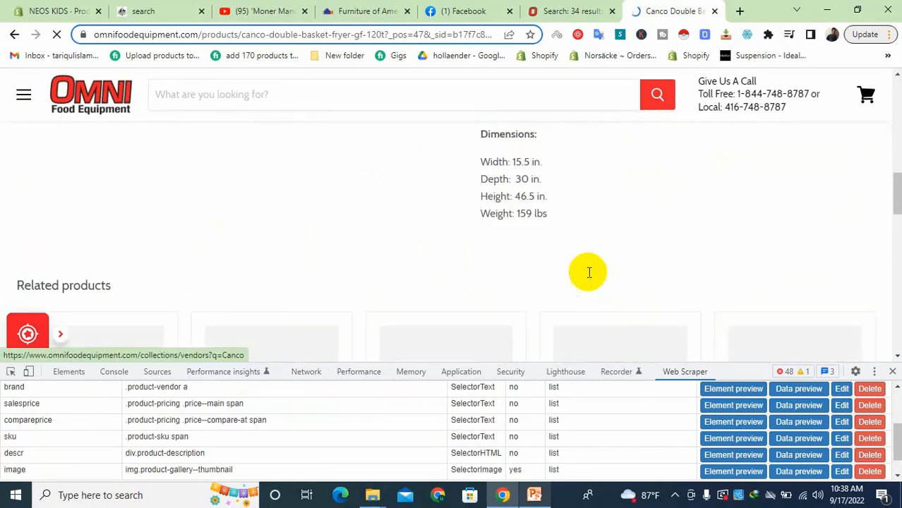
scroll(590, 272, up, 12)
scroll(77, 463, up, 3)
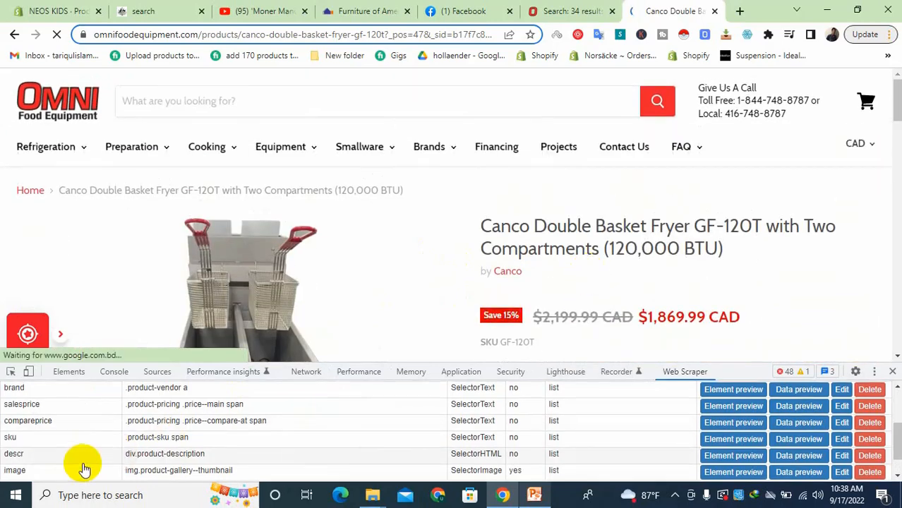
click(47, 390)
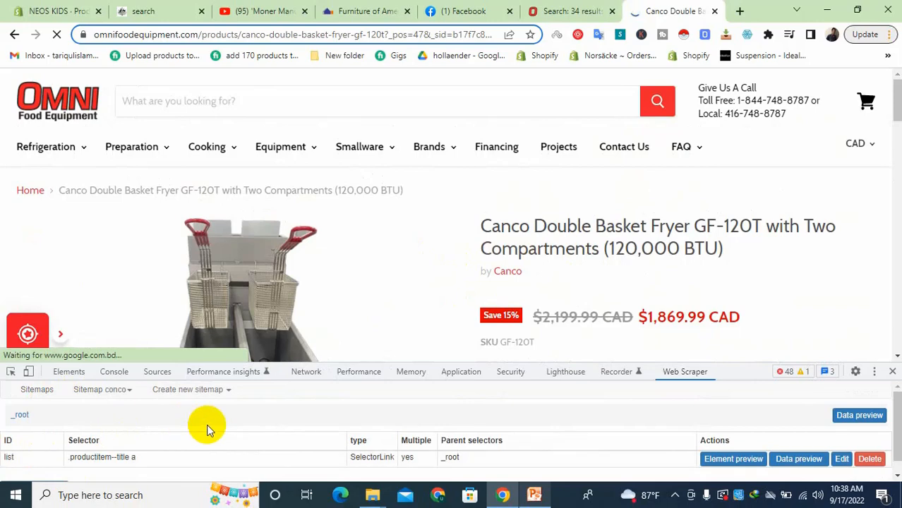
Go back from the fryer page to page 2 of the canco search results and examine its products and pagination links
scroll(628, 254, down, 3)
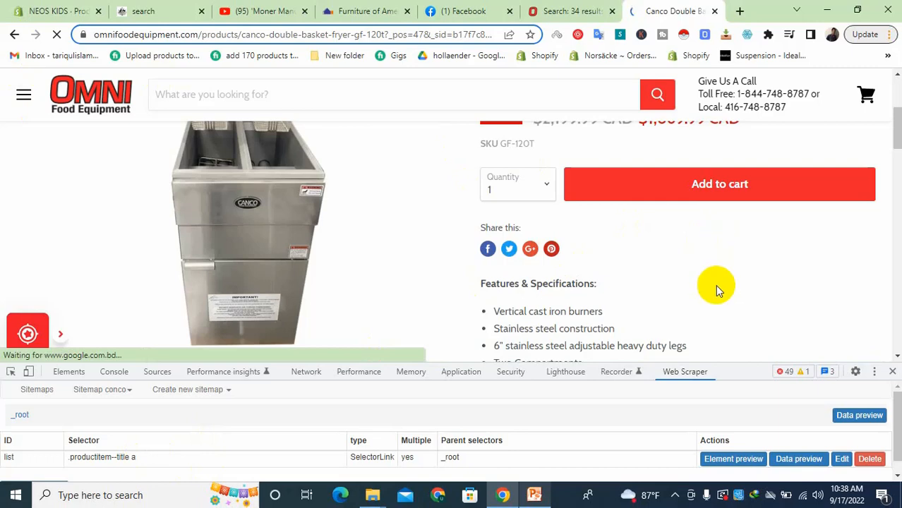
click(564, 10)
click(667, 10)
click(611, 201)
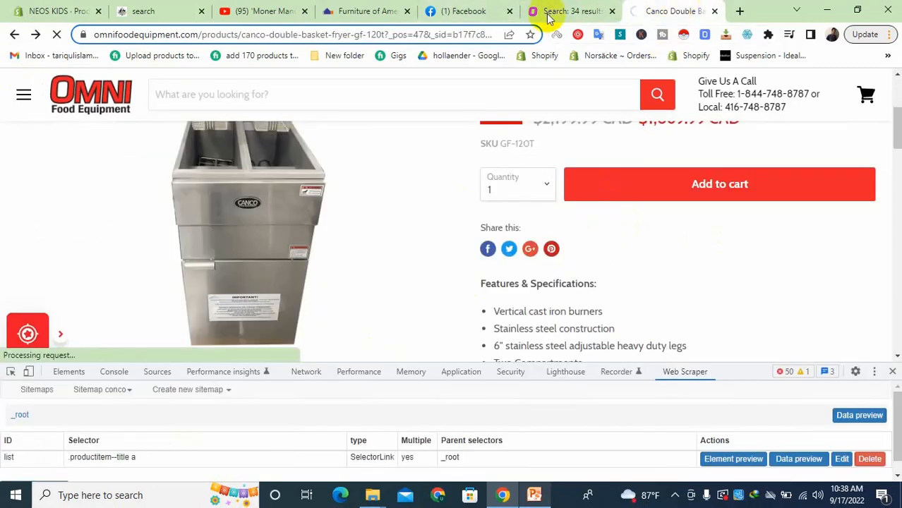
click(557, 11)
click(667, 11)
click(589, 9)
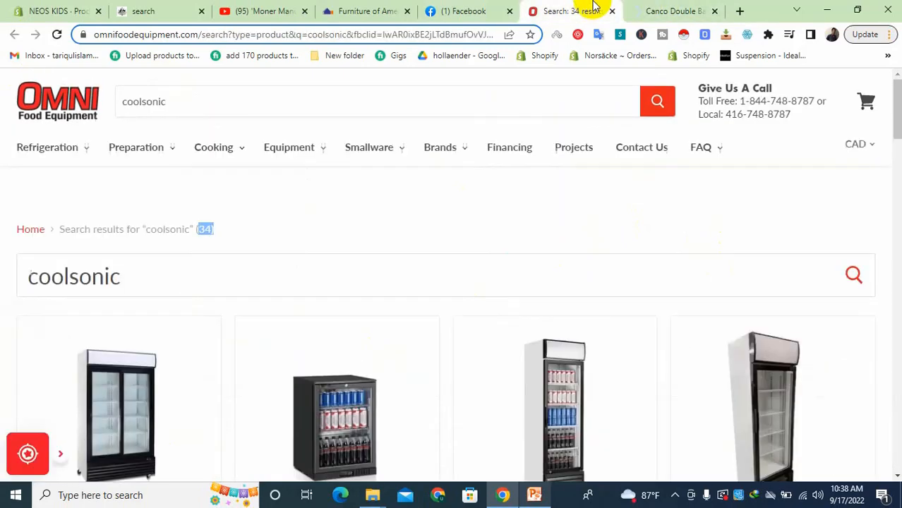
click(664, 11)
scroll(633, 272, up, 3)
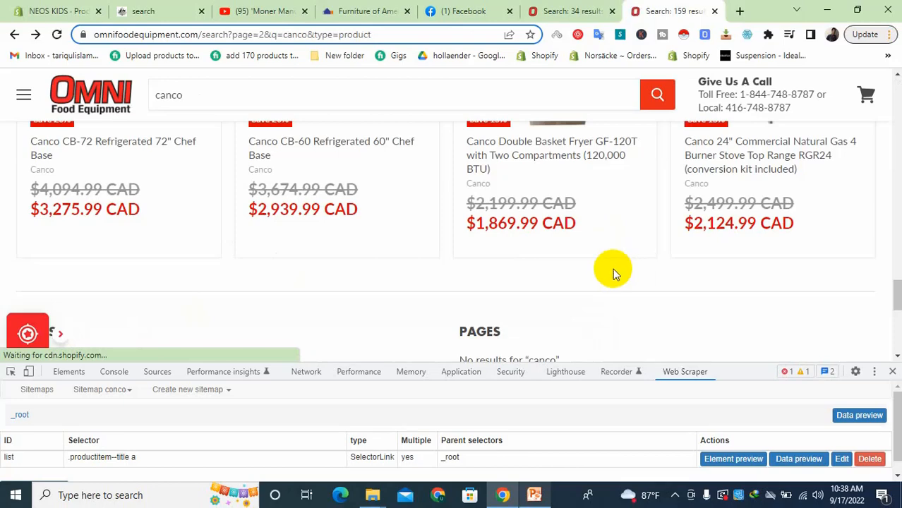
scroll(612, 268, down, 2)
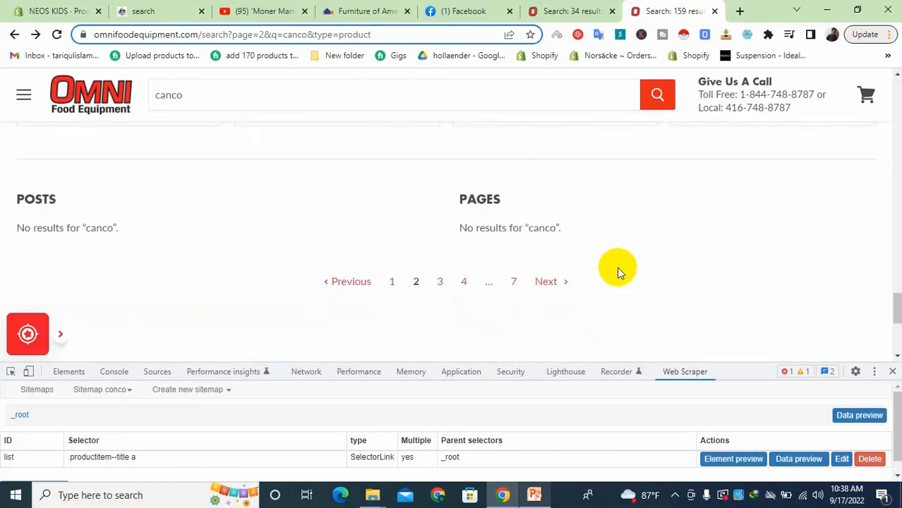
scroll(617, 268, up, 10)
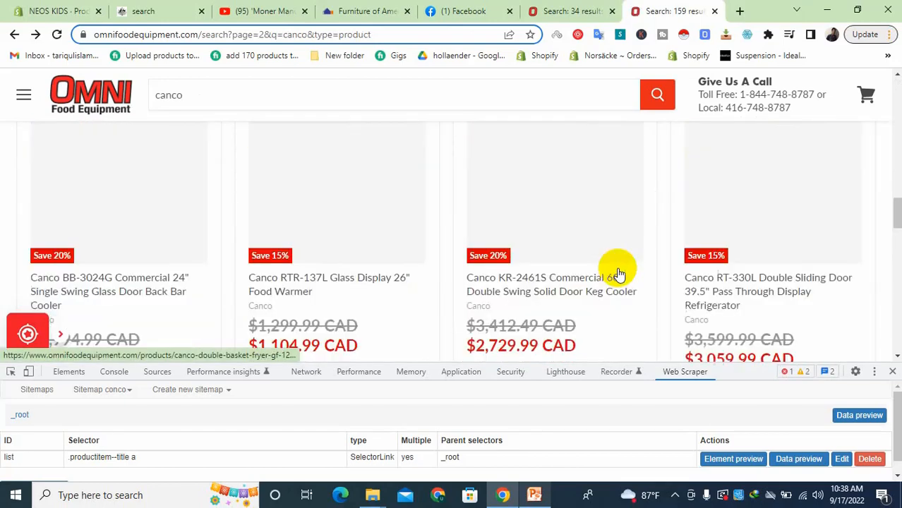
Look over page 2 of the canco search results from the first product row down to the page-number links
scroll(618, 274, up, 5)
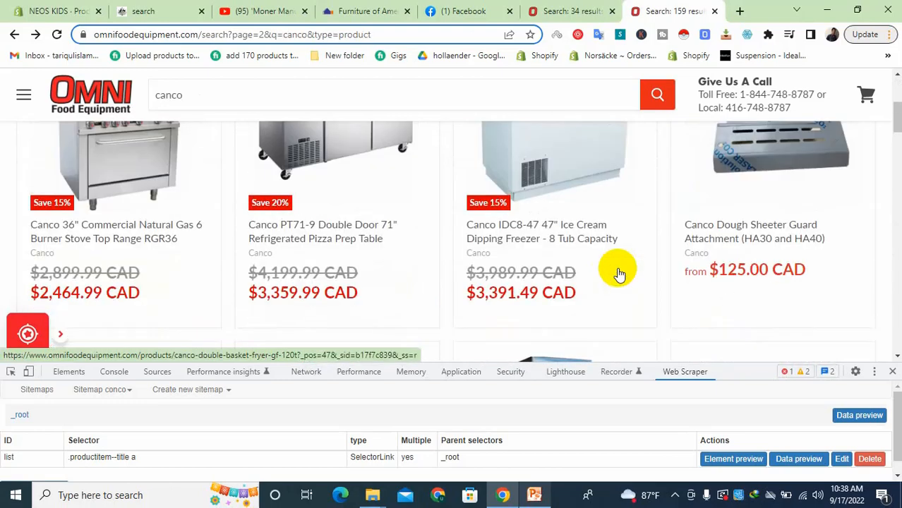
scroll(618, 274, up, 3)
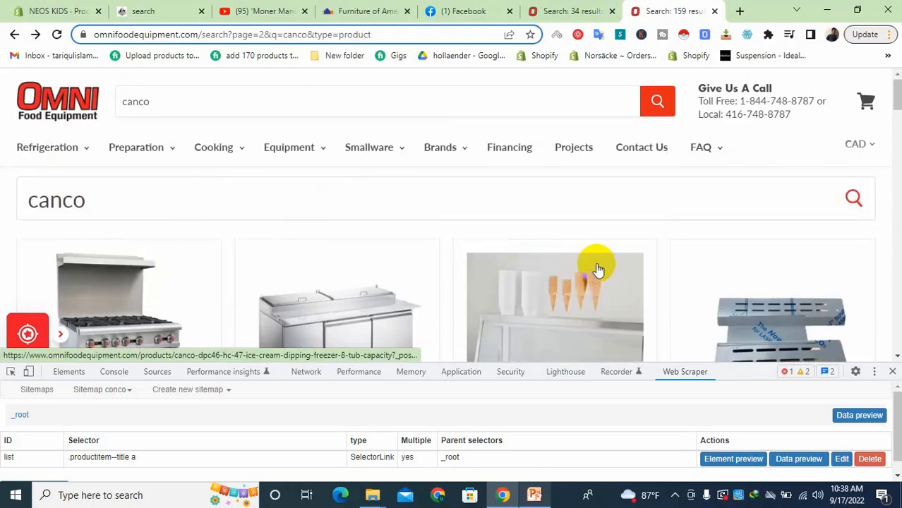
scroll(324, 250, down, 1)
scroll(323, 235, up, 1)
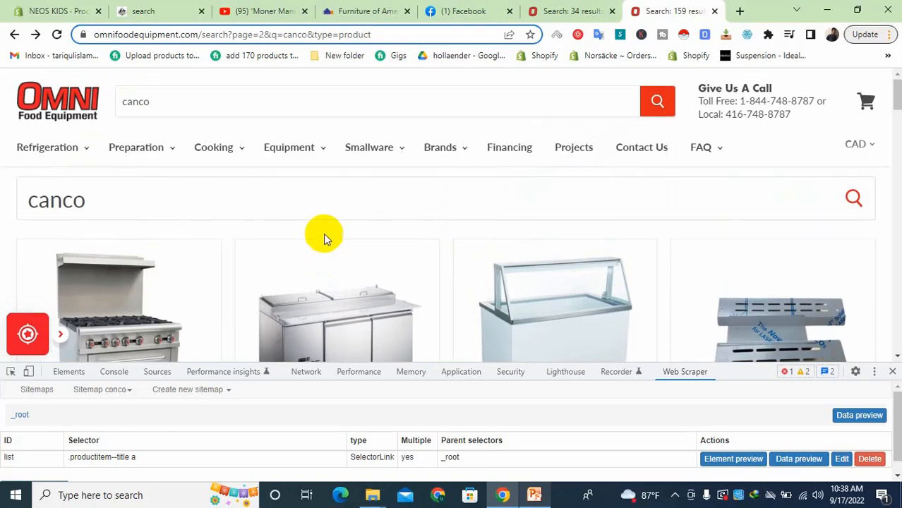
scroll(429, 231, down, 3)
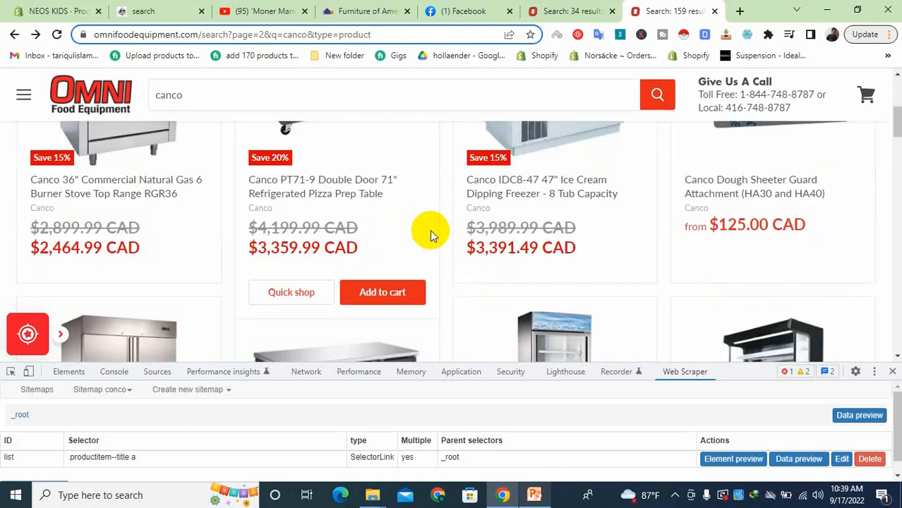
scroll(430, 229, down, 10)
scroll(439, 236, down, 15)
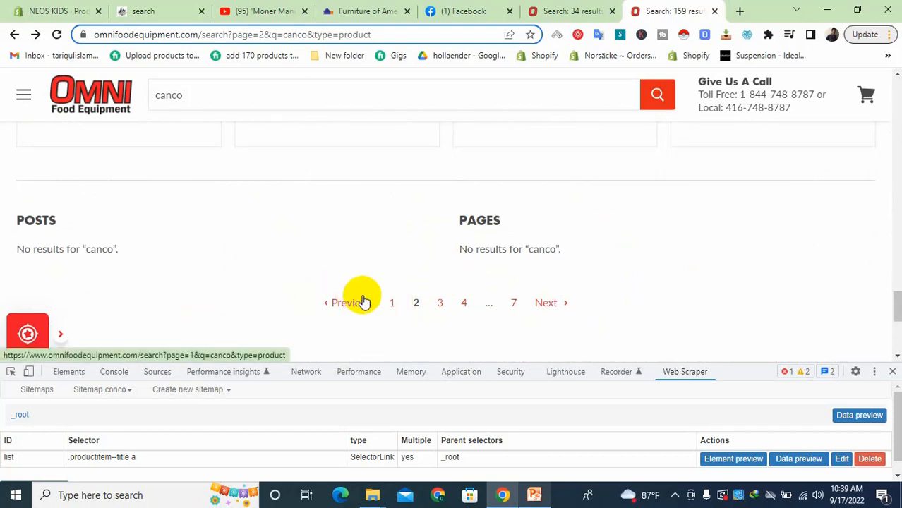
scroll(362, 301, up, 1)
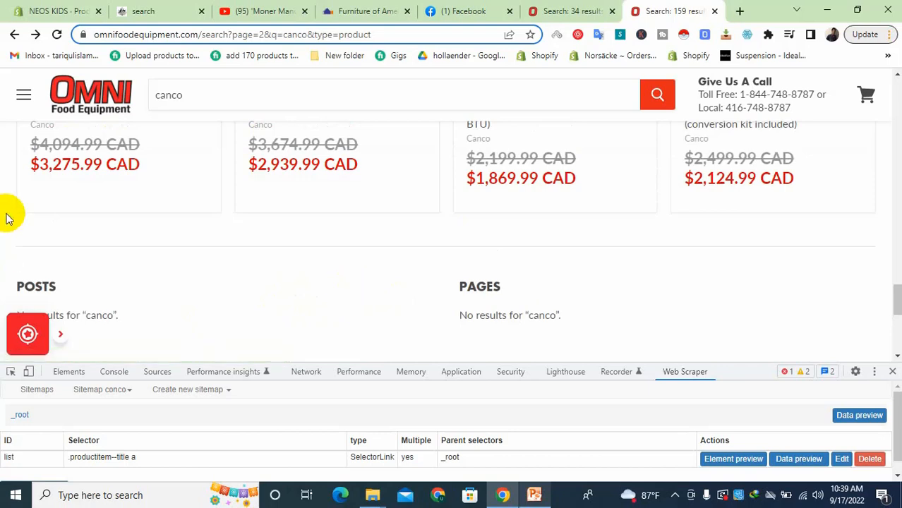
scroll(403, 274, down, 2)
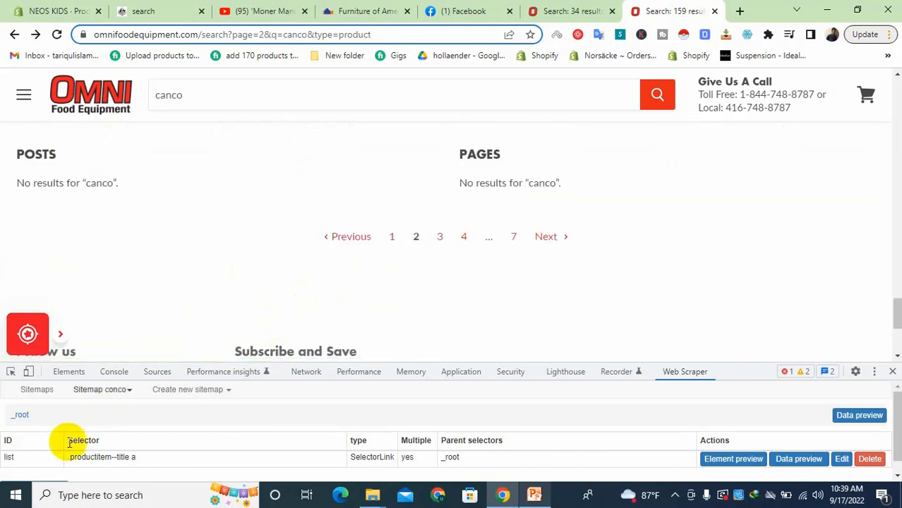
Add a new selector at the _root level with the ID pageination and set its type to Pagination (Beta)
scroll(64, 454, down, 1)
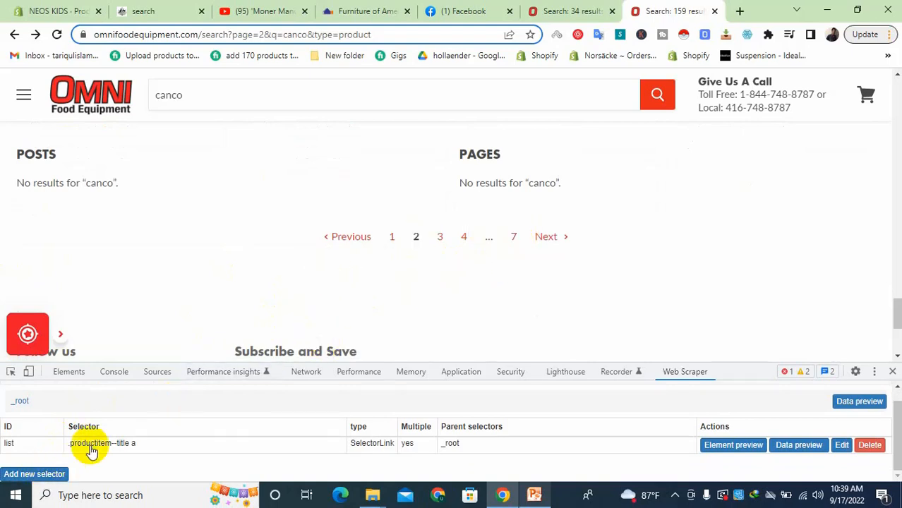
click(37, 472)
scroll(185, 425, up, 1)
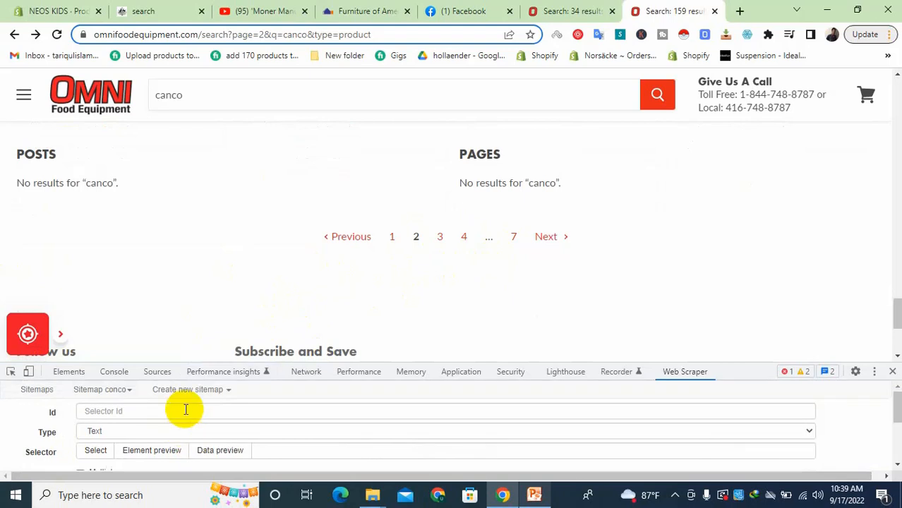
click(185, 410)
text(pageination)
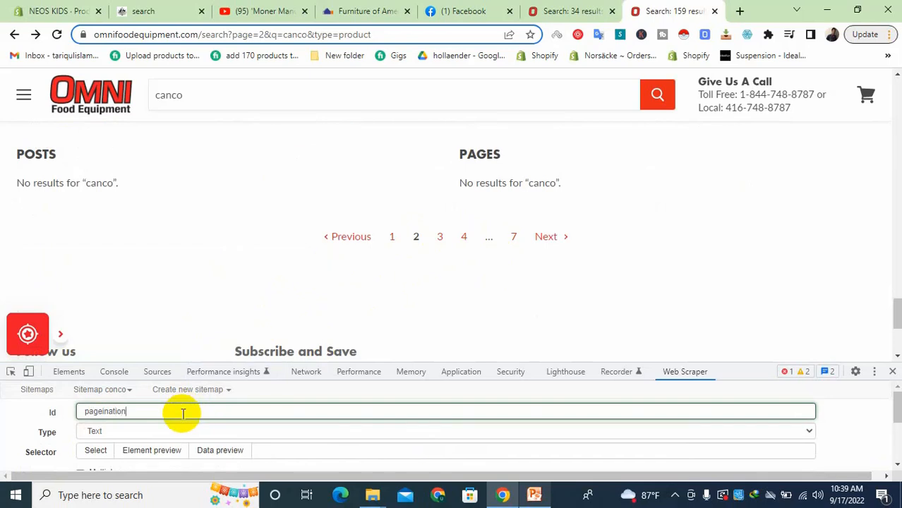
click(176, 431)
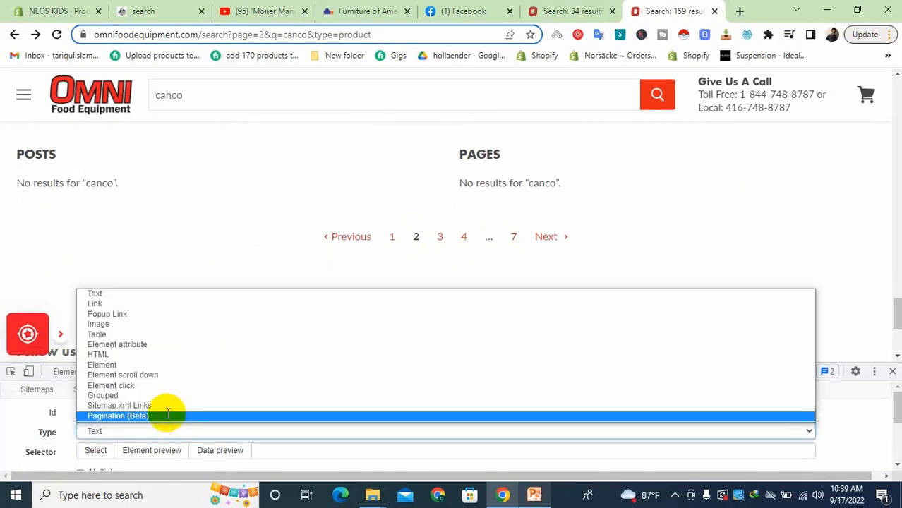
click(171, 417)
scroll(29, 426, down, 2)
scroll(24, 431, up, 2)
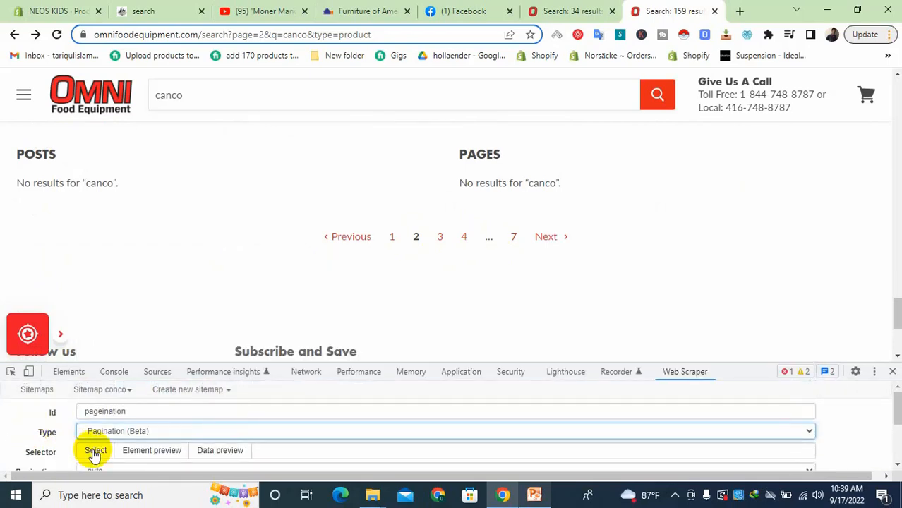
Pick the page-number links below the search results as the pagination selector's elements and save the selector
click(95, 451)
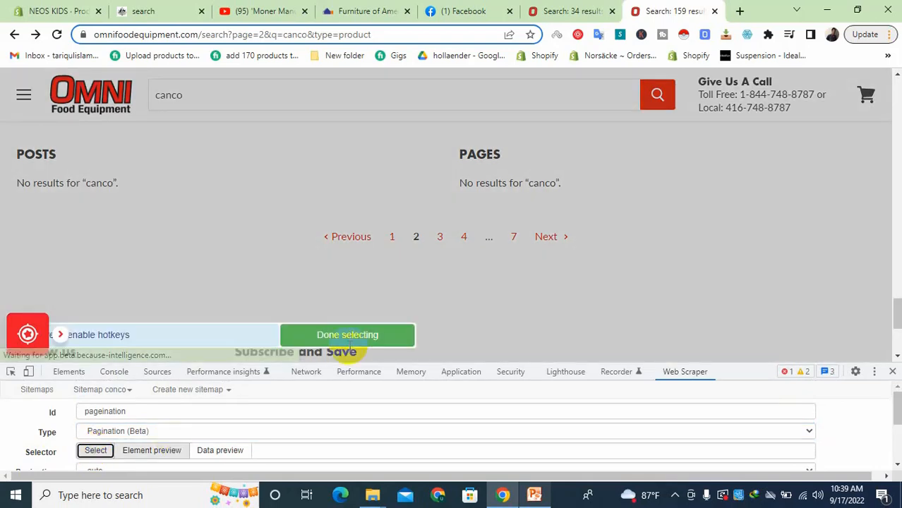
click(389, 240)
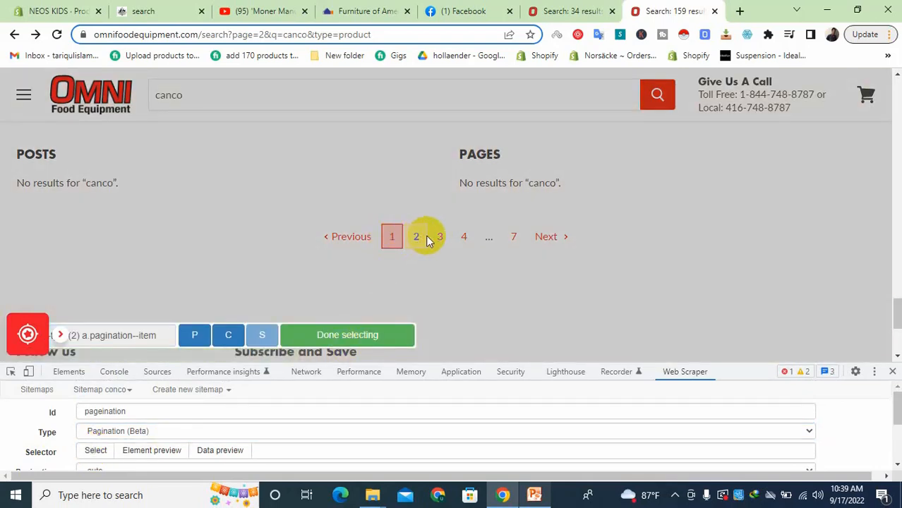
click(433, 240)
click(415, 237)
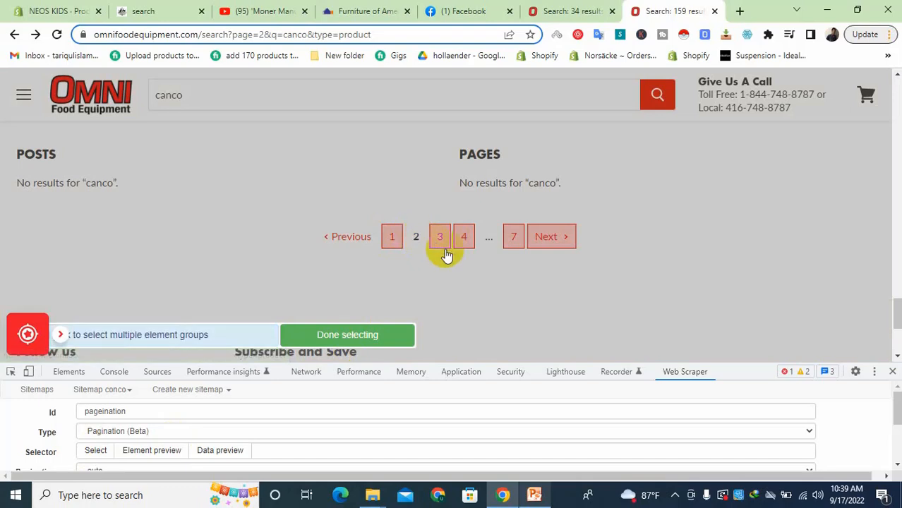
click(381, 335)
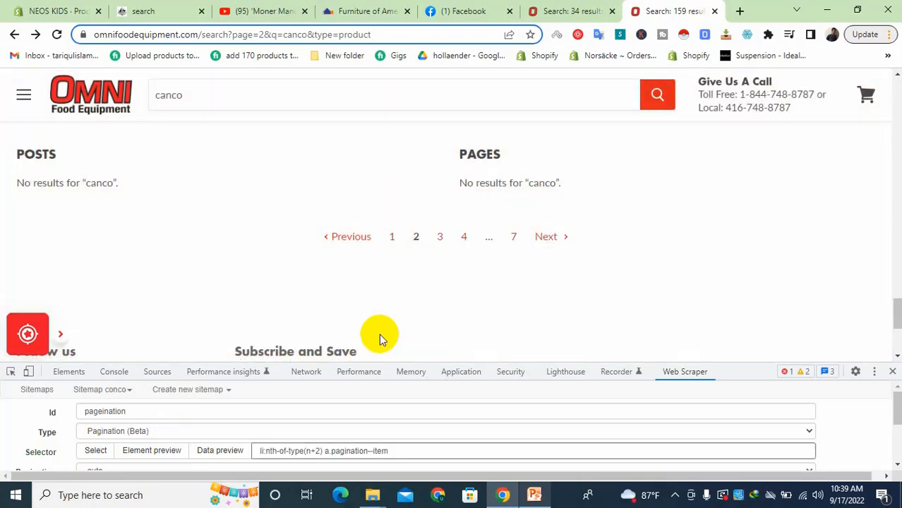
scroll(285, 445, down, 2)
scroll(292, 436, up, 1)
scroll(292, 436, up, 1)
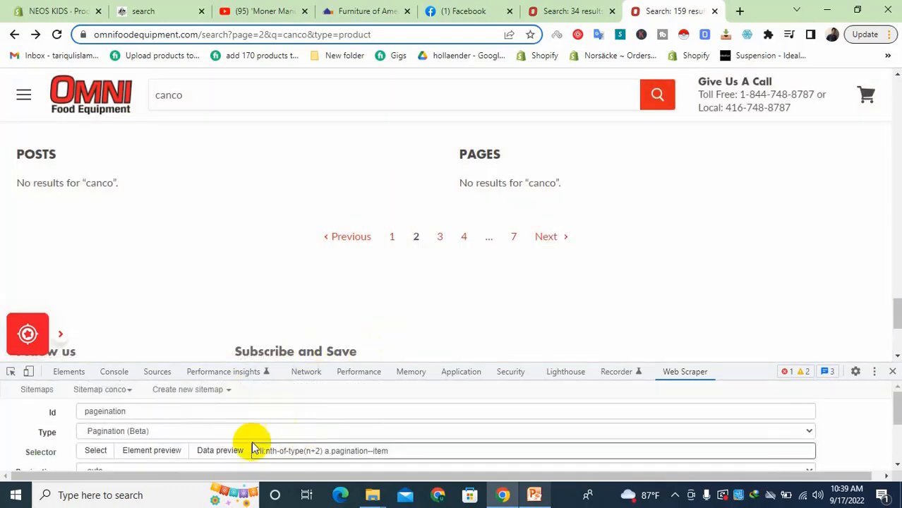
scroll(184, 445, down, 3)
click(106, 453)
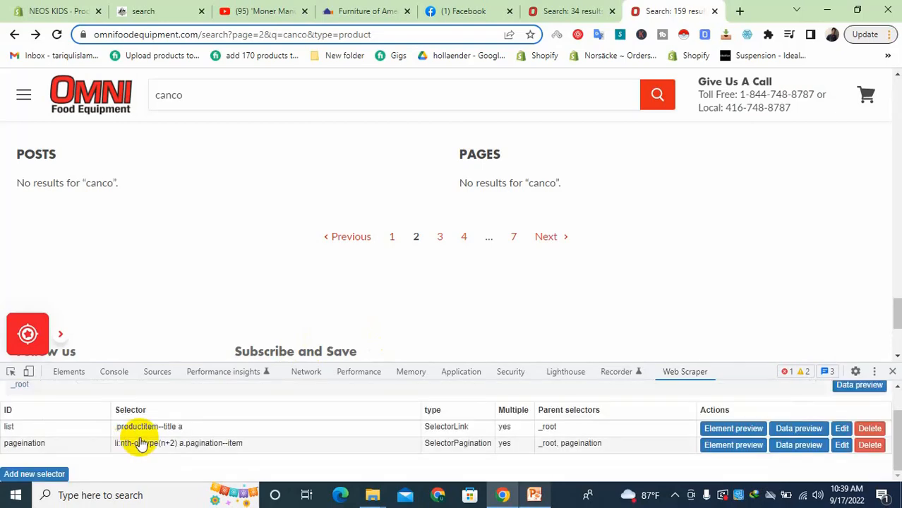
Start scraping the conco sitemap with the page load delay set to 500 ms
scroll(141, 434, up, 1)
scroll(479, 273, up, 20)
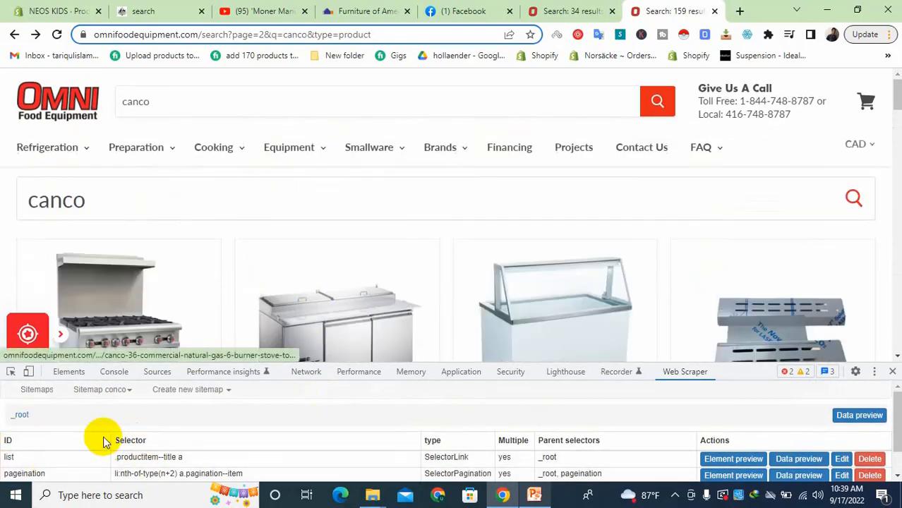
scroll(91, 427, down, 1)
scroll(92, 432, up, 1)
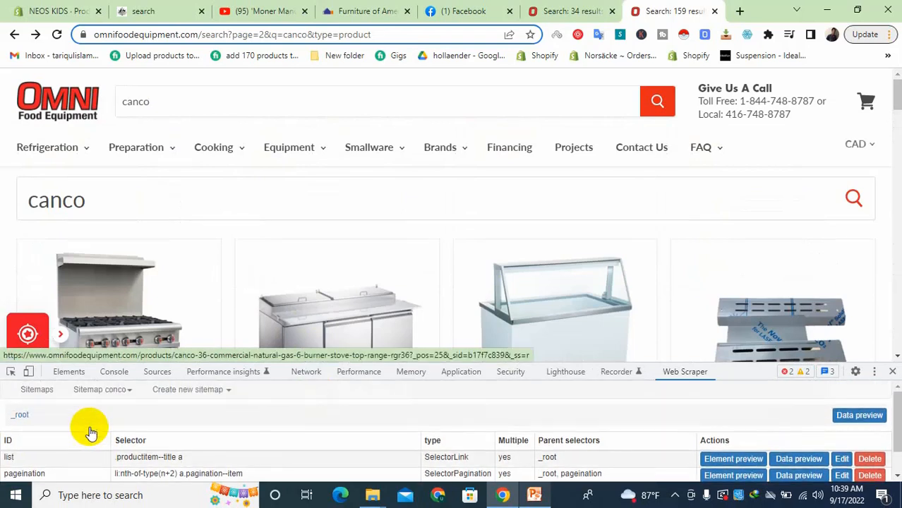
click(110, 389)
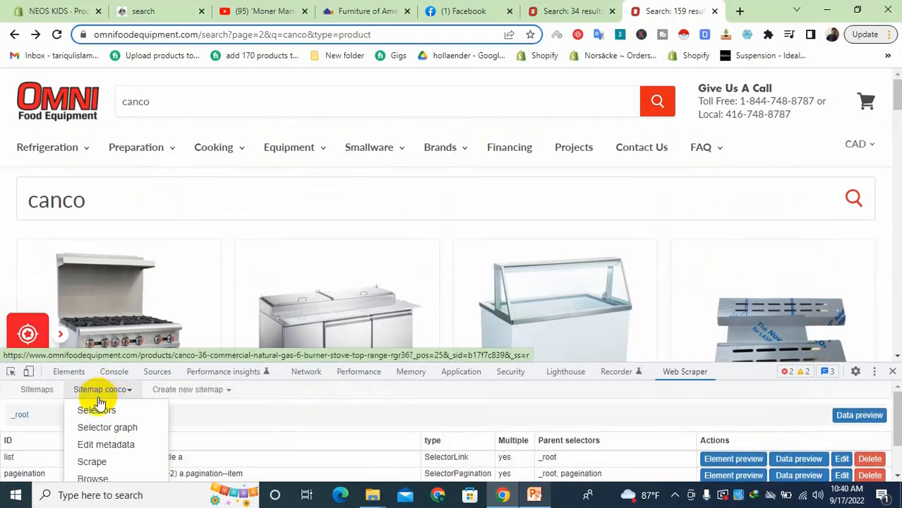
click(92, 462)
click(85, 440)
drag(86, 440, 81, 439)
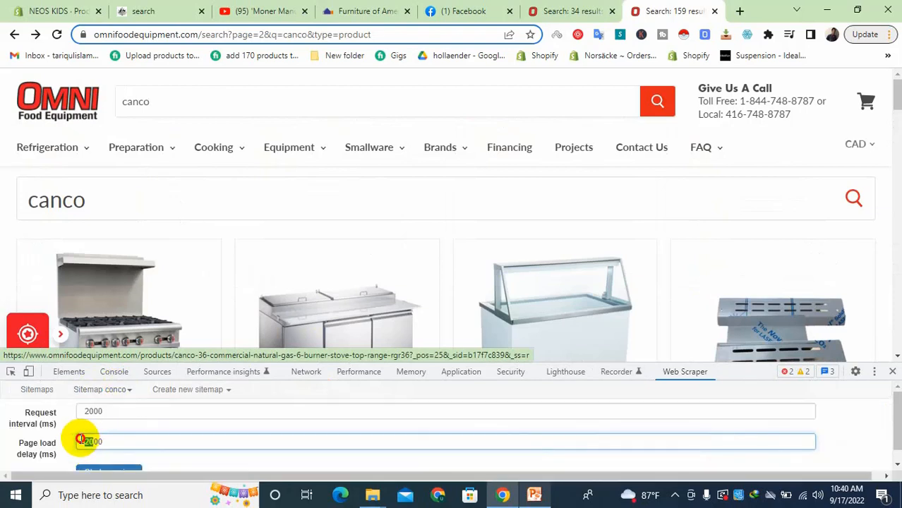
key(BackSpace)
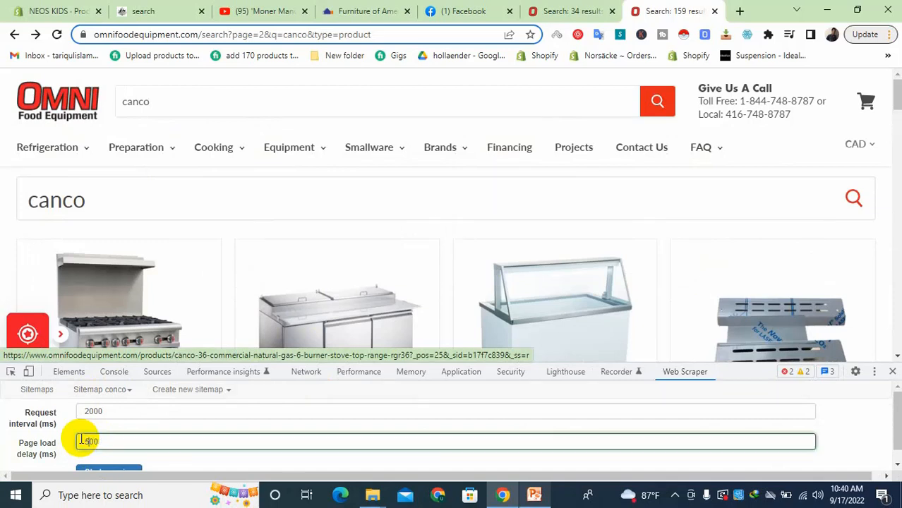
text(5)
scroll(117, 440, down, 1)
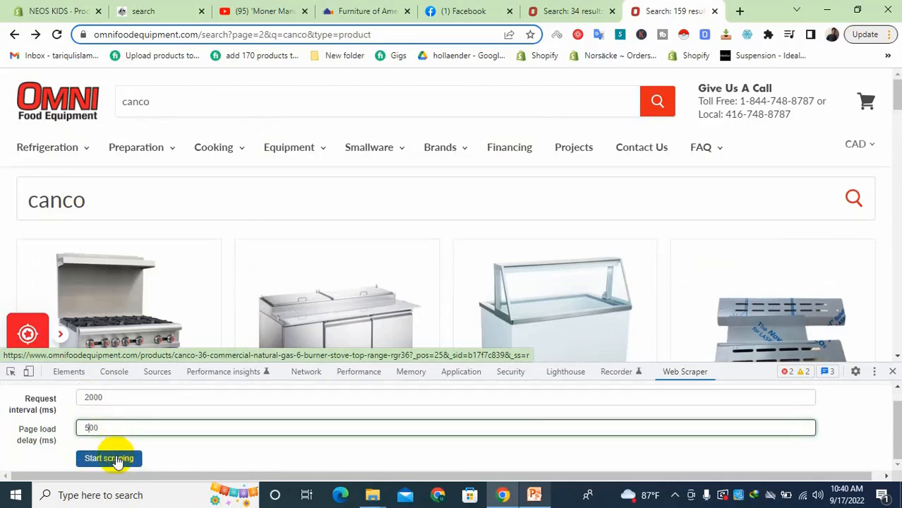
click(116, 458)
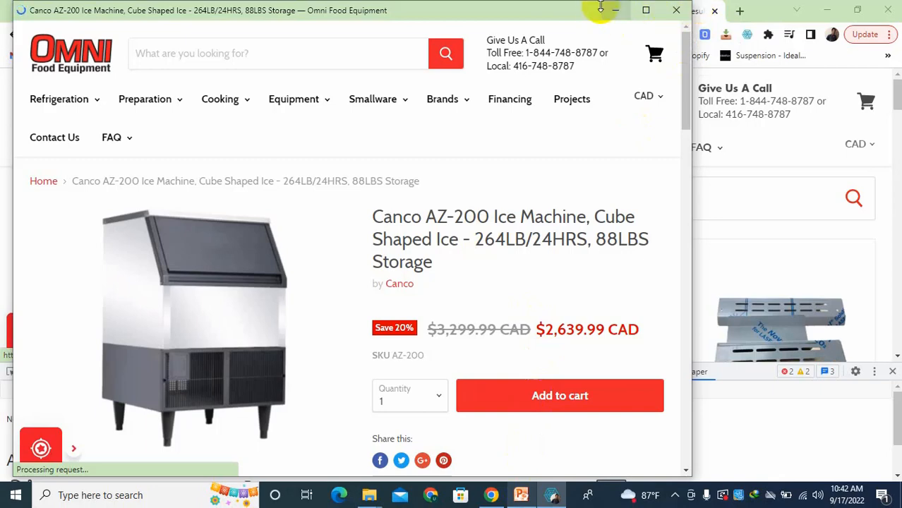
Put the scraping window out of view and look over the Facebook chat, the class slides, and the coolsonic and canco search results
click(676, 10)
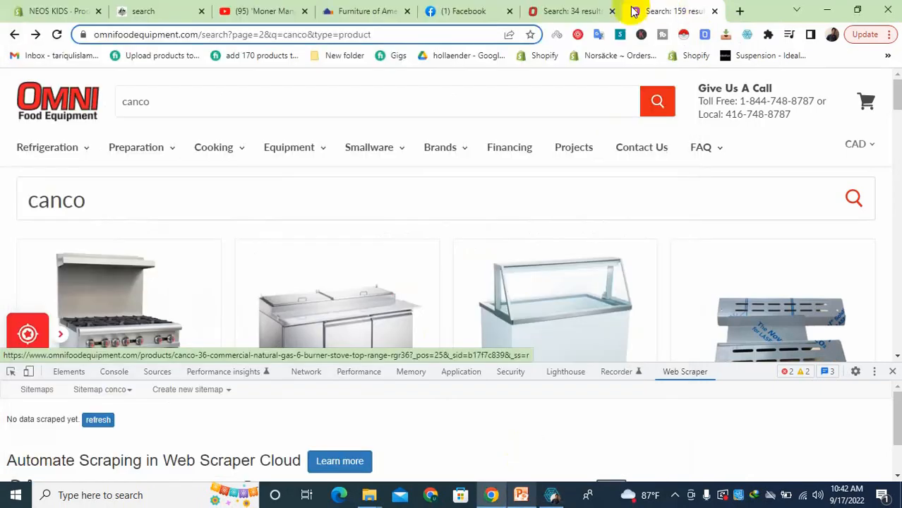
click(487, 11)
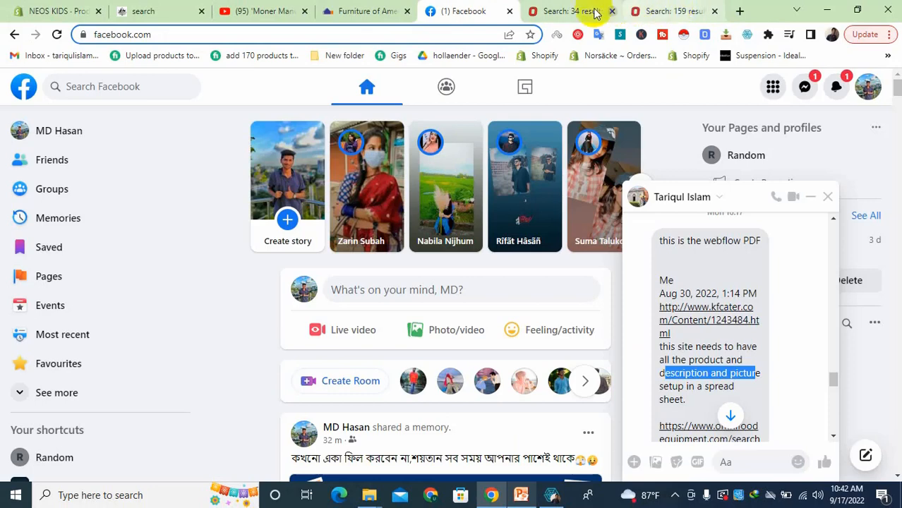
click(674, 12)
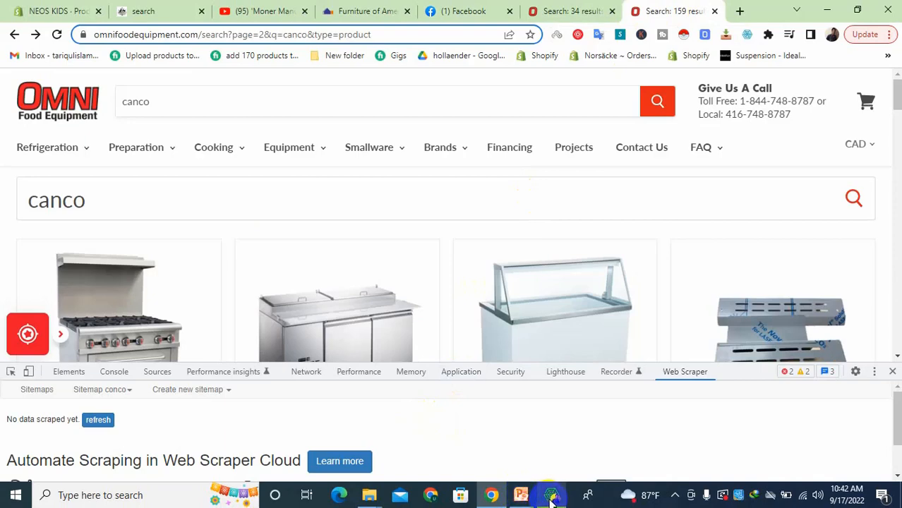
click(524, 498)
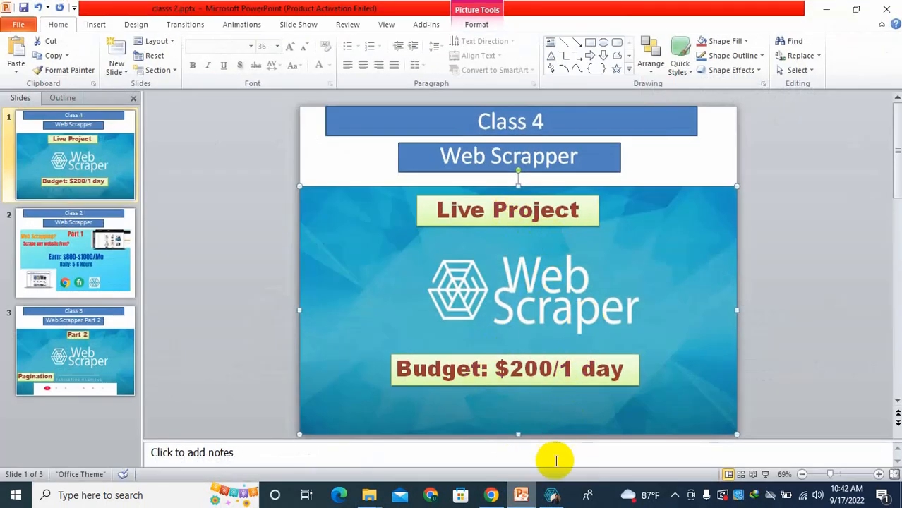
click(492, 495)
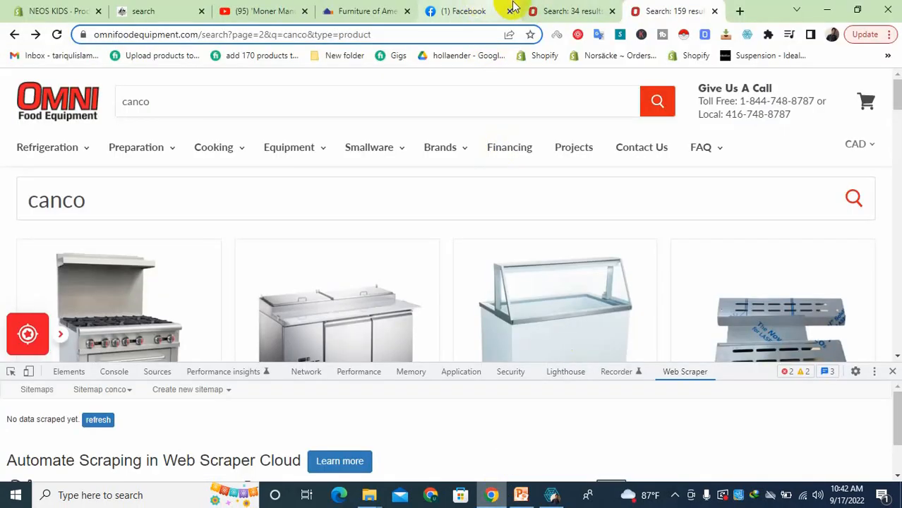
click(582, 9)
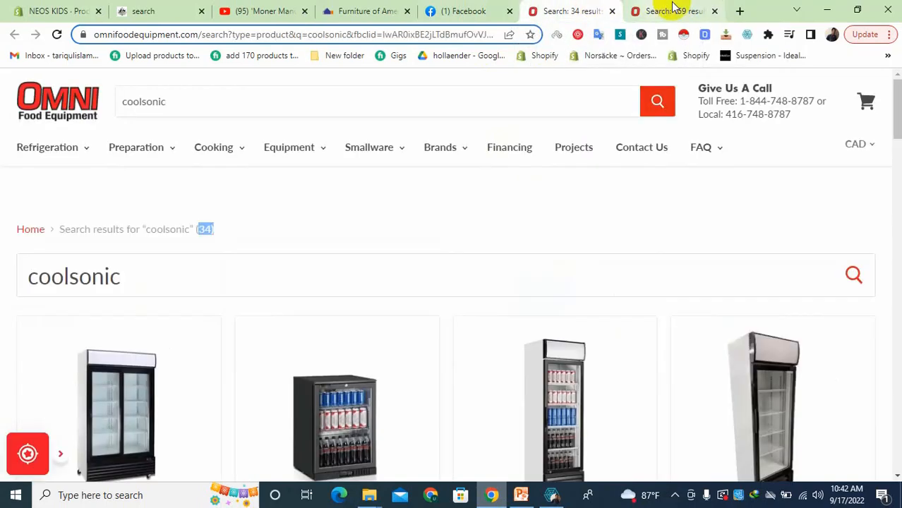
click(671, 8)
click(595, 9)
click(674, 7)
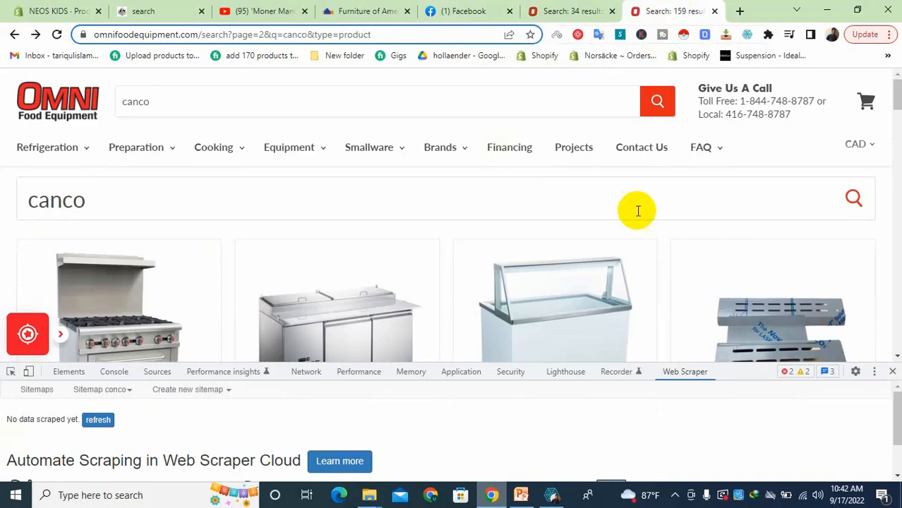
Check the progress of the scraping window and return to the canco search results in Chrome
click(553, 493)
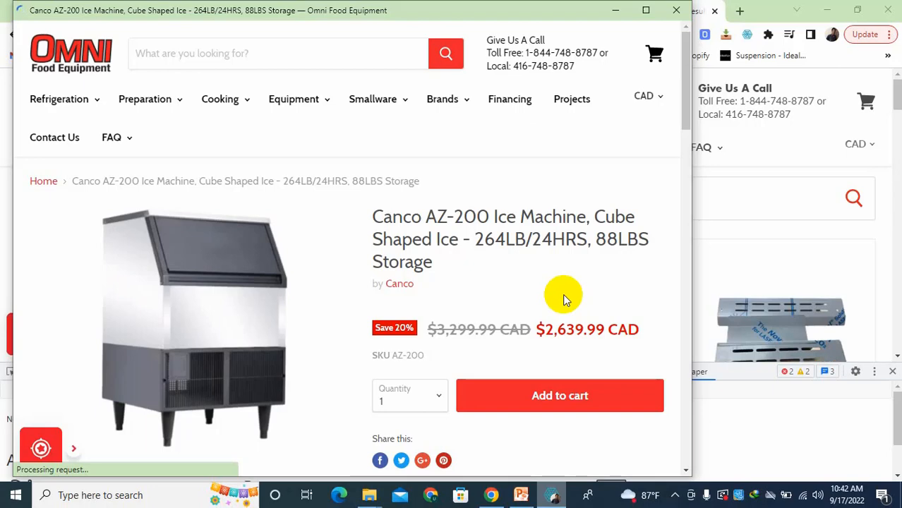
click(528, 496)
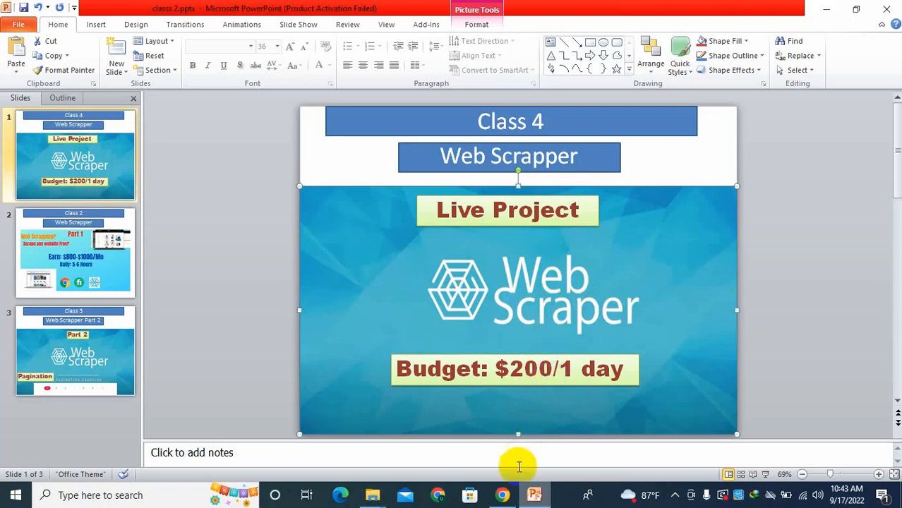
click(504, 494)
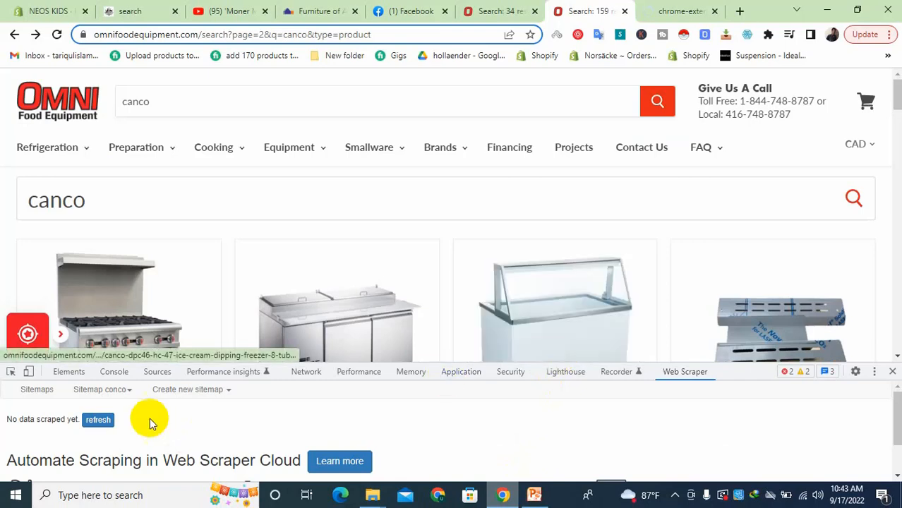
Export the conco sitemap's scraped data as an XLSX file and open the downloaded conco.xlsx in Excel
click(107, 389)
scroll(99, 468, down, 1)
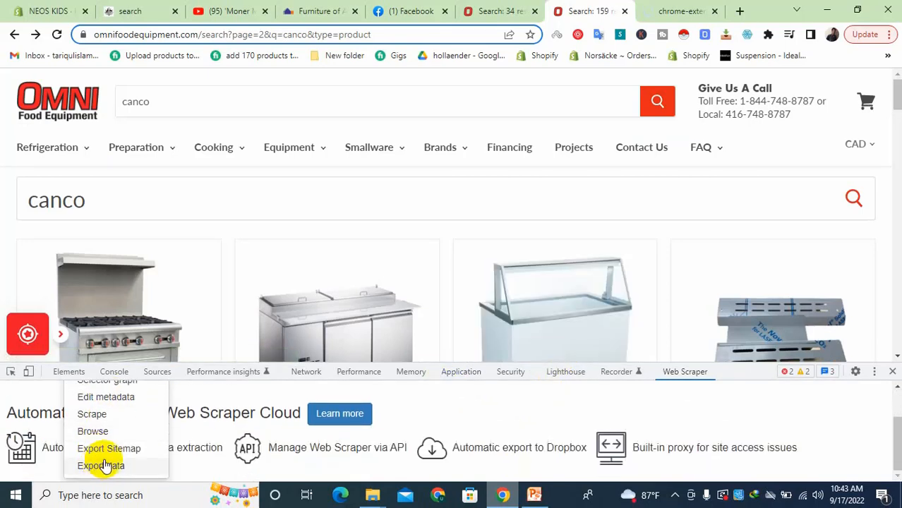
click(104, 466)
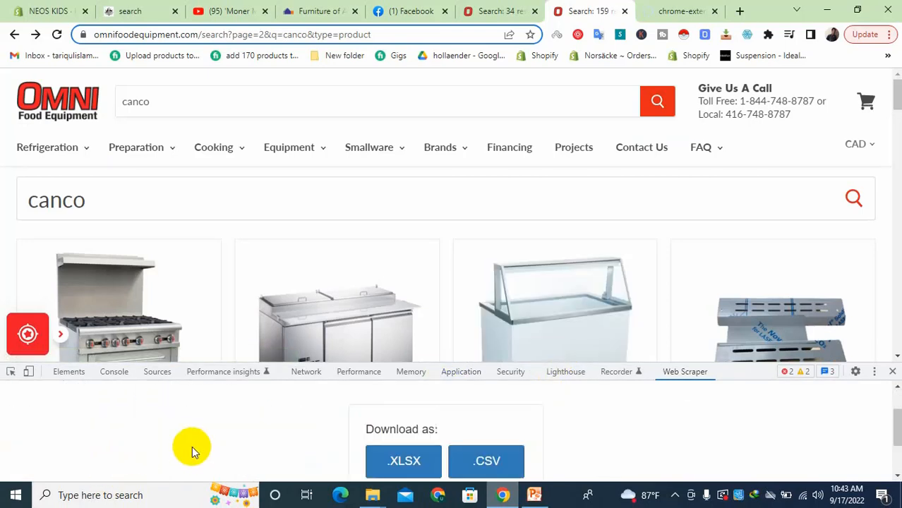
scroll(395, 469, up, 1)
scroll(395, 468, down, 1)
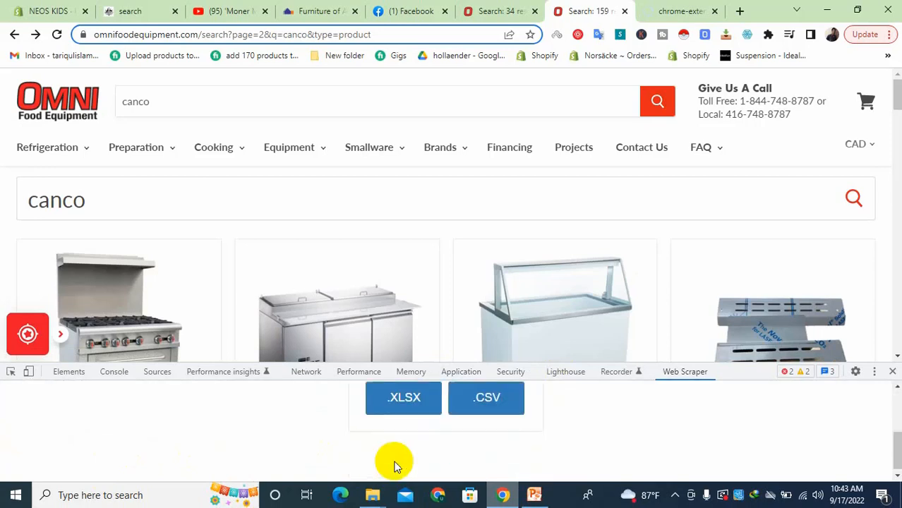
click(397, 400)
scroll(394, 439, down, 1)
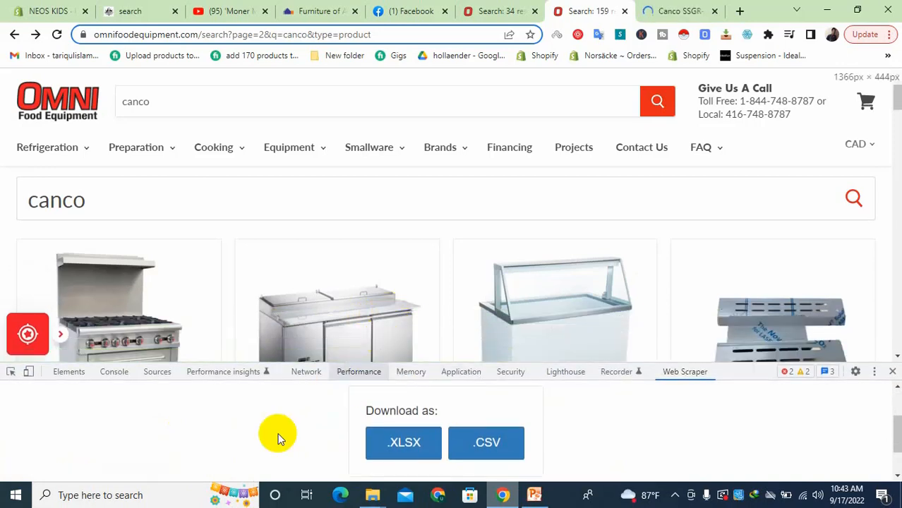
scroll(294, 419, up, 1)
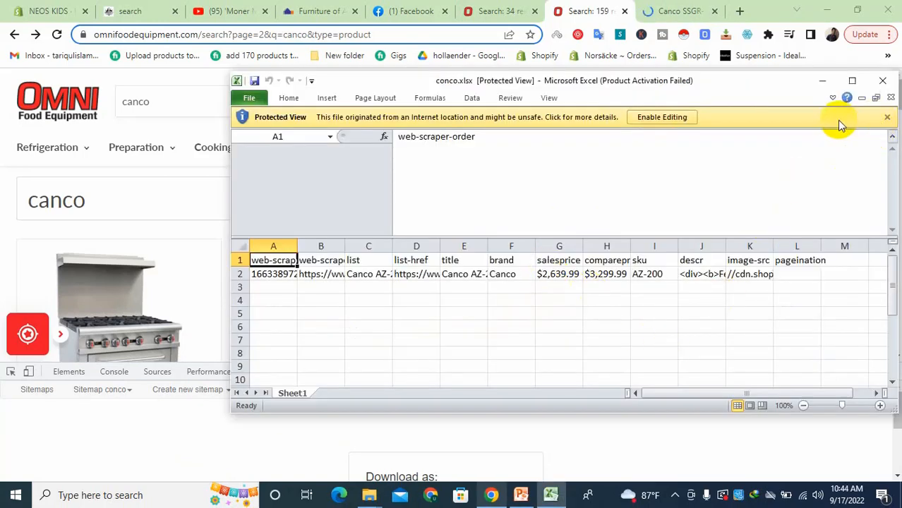
Dismiss the Office activation wizard, enable editing of conco.xlsx, and maximize both Excel and the workbook
click(874, 97)
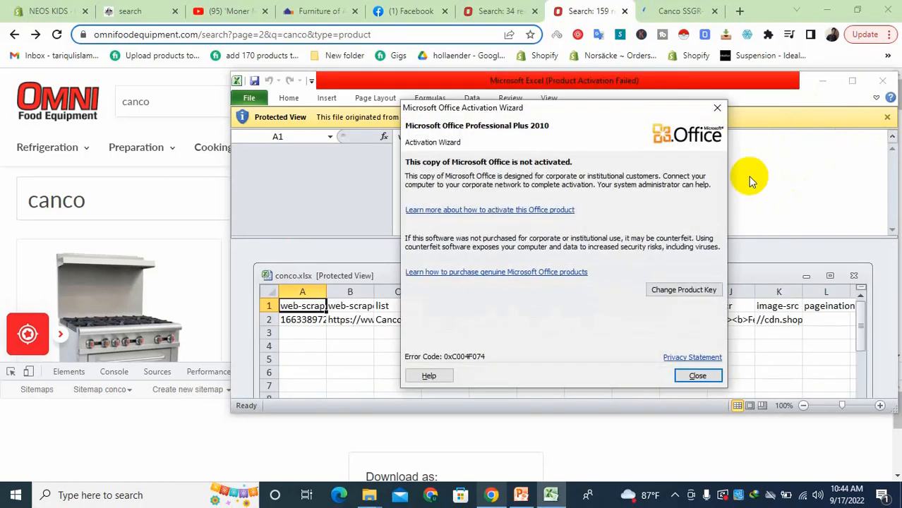
click(688, 375)
click(851, 81)
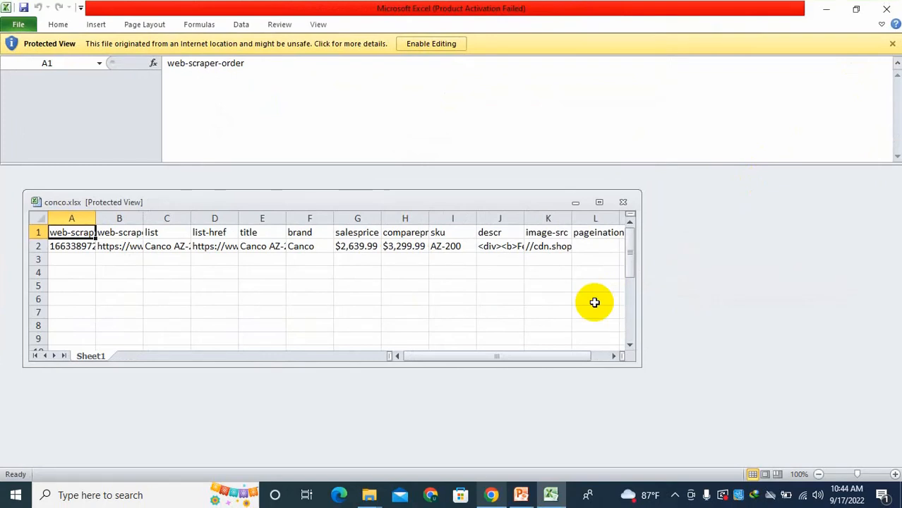
click(411, 48)
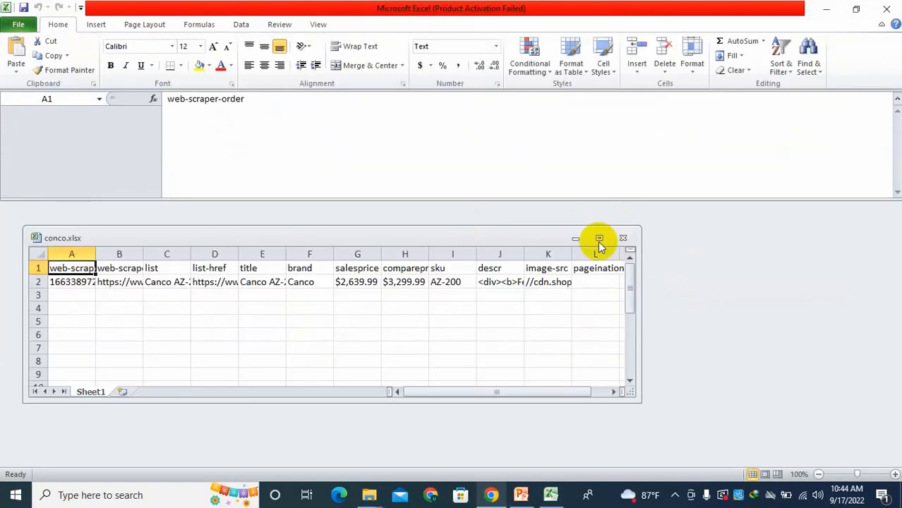
click(599, 238)
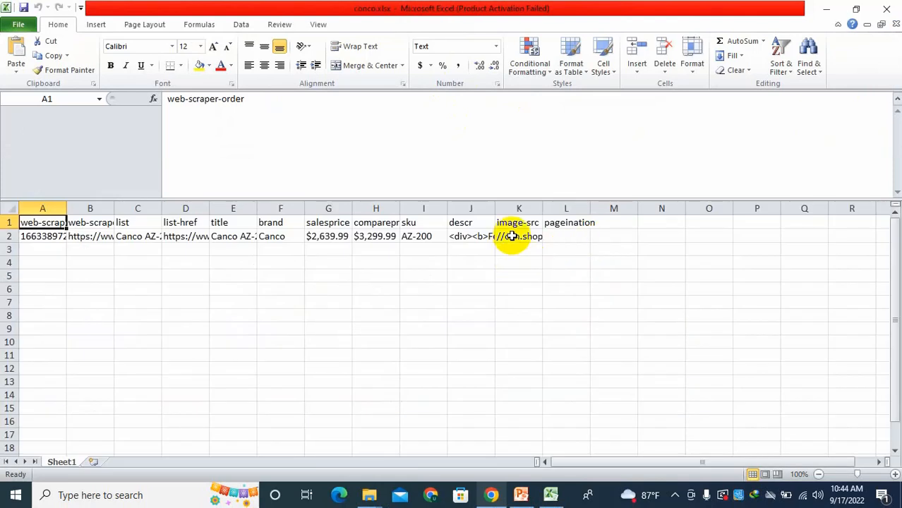
Examine the scraped product's list, title, brand, sale price, SKU, description and image source values in row 2
click(138, 237)
click(235, 236)
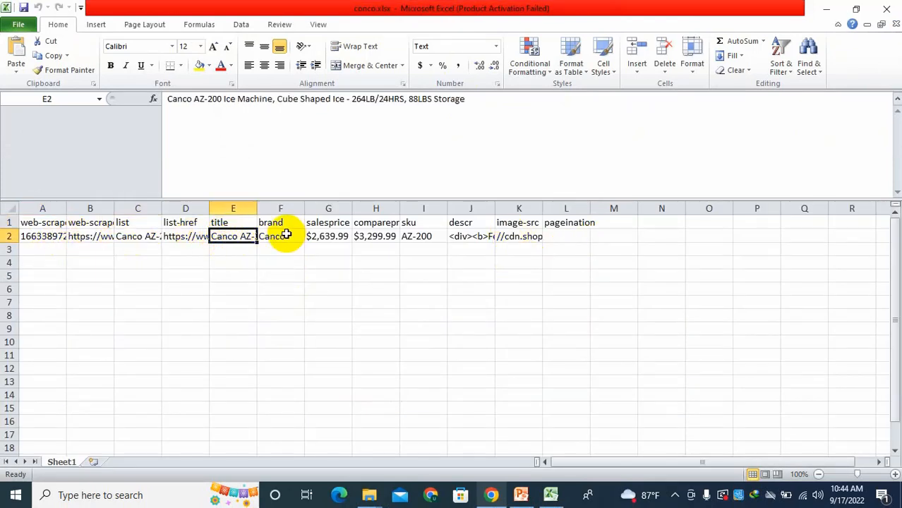
click(292, 239)
click(326, 237)
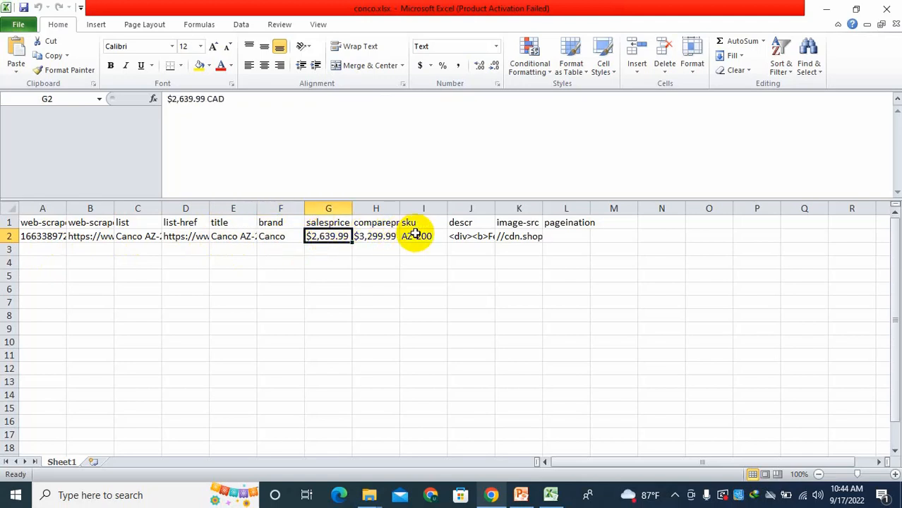
click(427, 238)
click(458, 236)
click(520, 238)
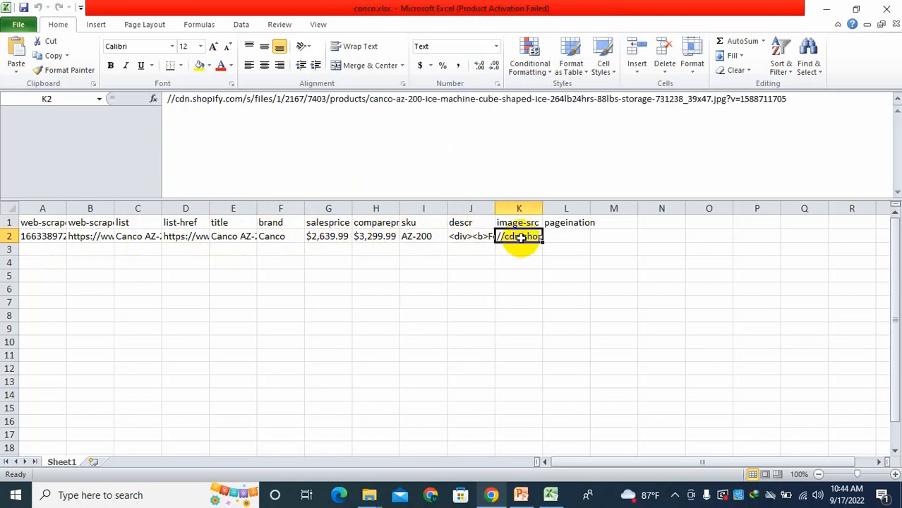
Widen the image-src and pageination columns, check the rows below, and switch to the class slides in PowerPoint
drag(542, 208, 672, 208)
click(621, 220)
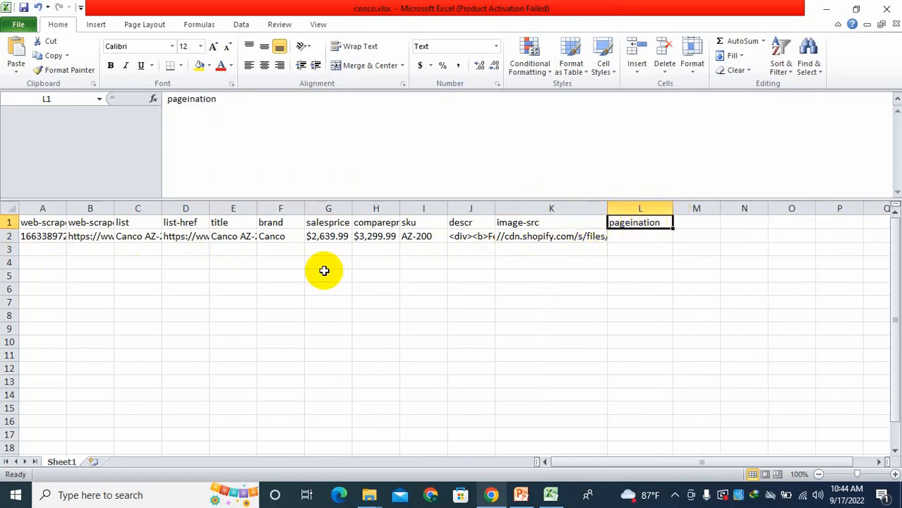
scroll(332, 289, down, 4)
scroll(332, 290, up, 4)
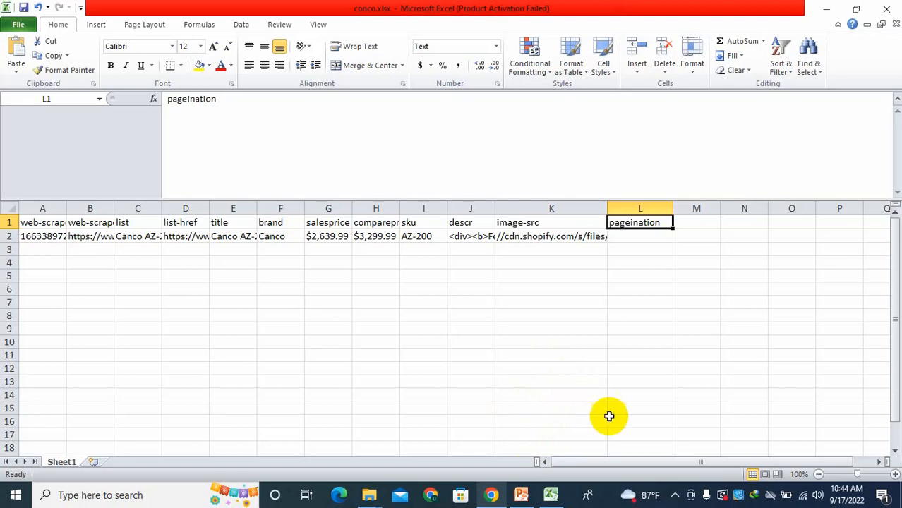
click(520, 489)
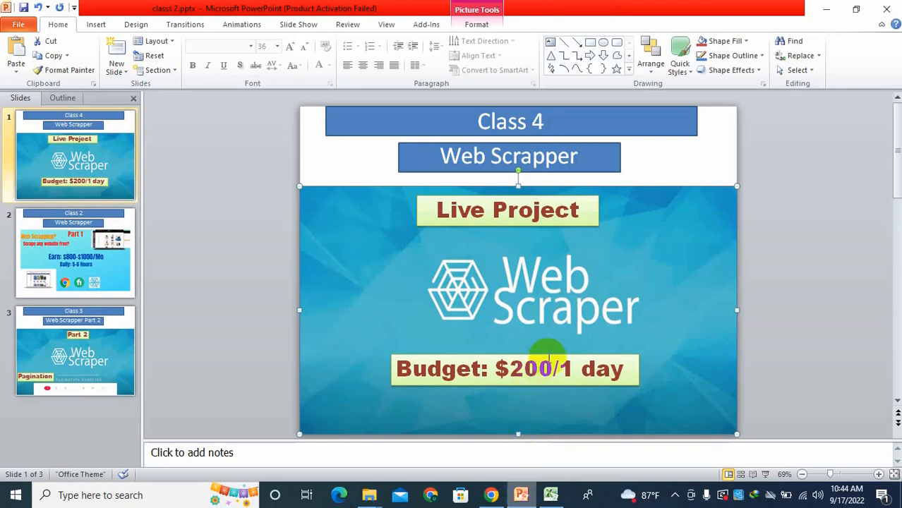